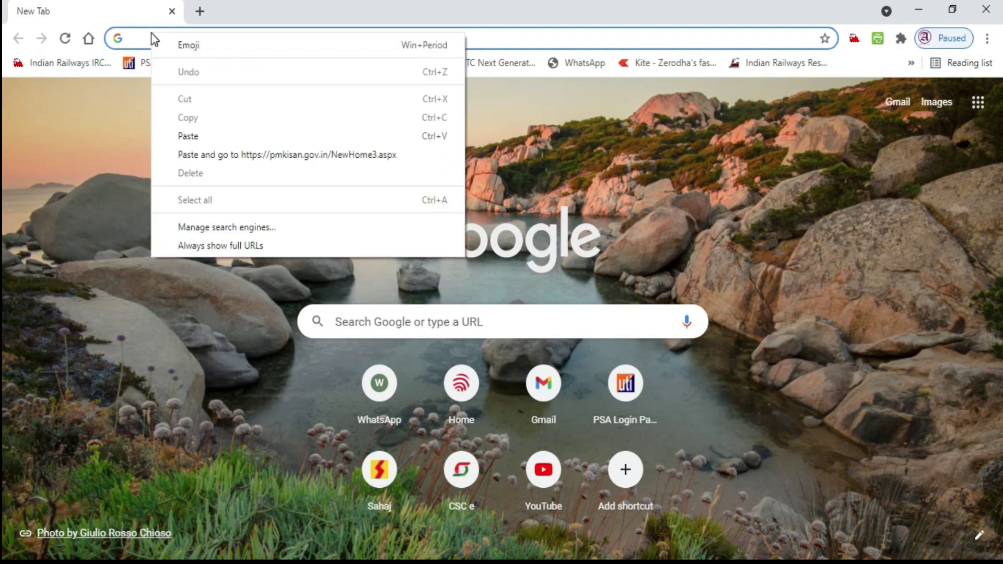
Step: Load the pasted PM-Kisan home page address and scroll to the Farmers Corner services
{"action": "left_click", "coordinate": [209, 133]}
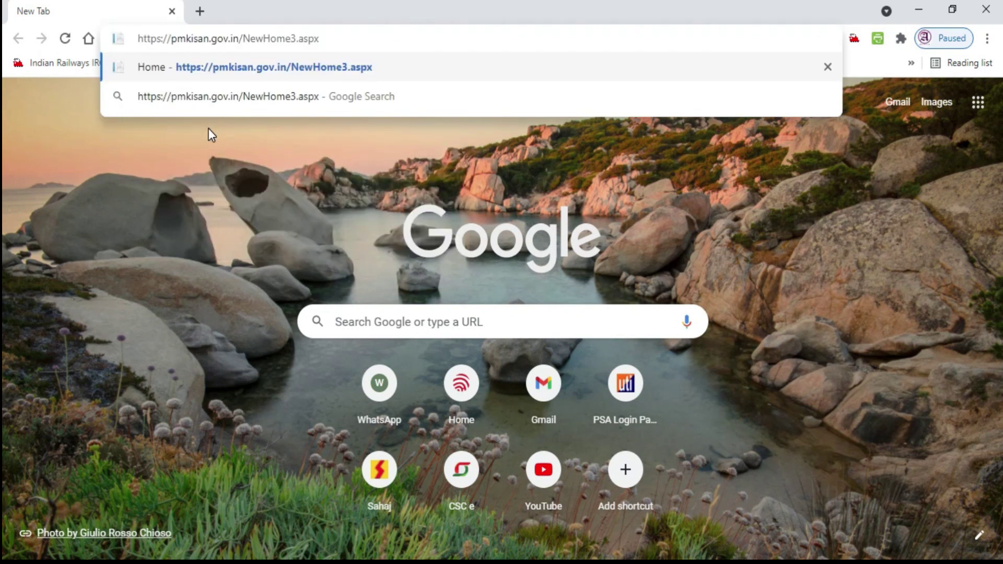
{"action": "key", "text": "Return"}
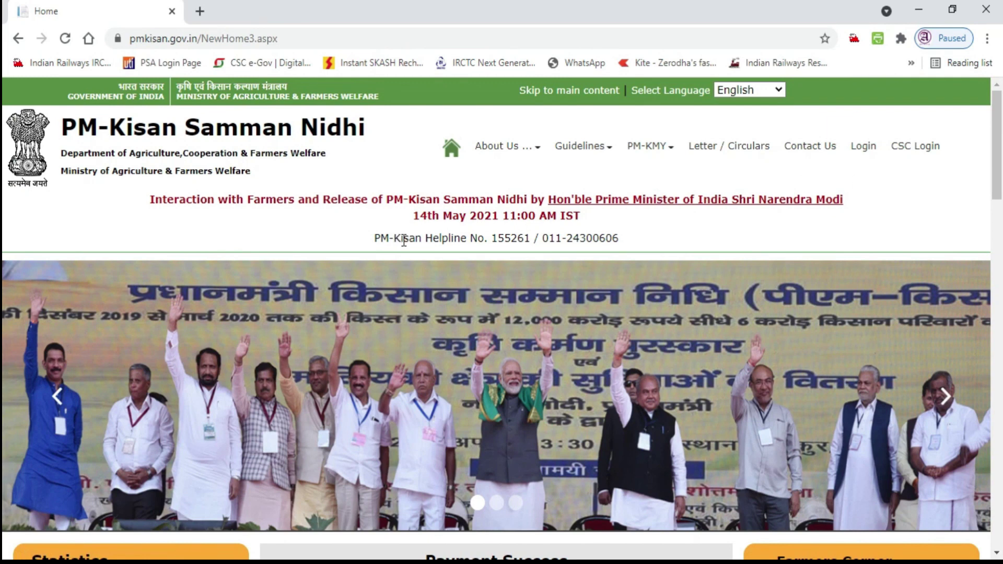
{"action": "scroll", "coordinate": [384, 226], "scroll_direction": "down", "scroll_amount": 12}
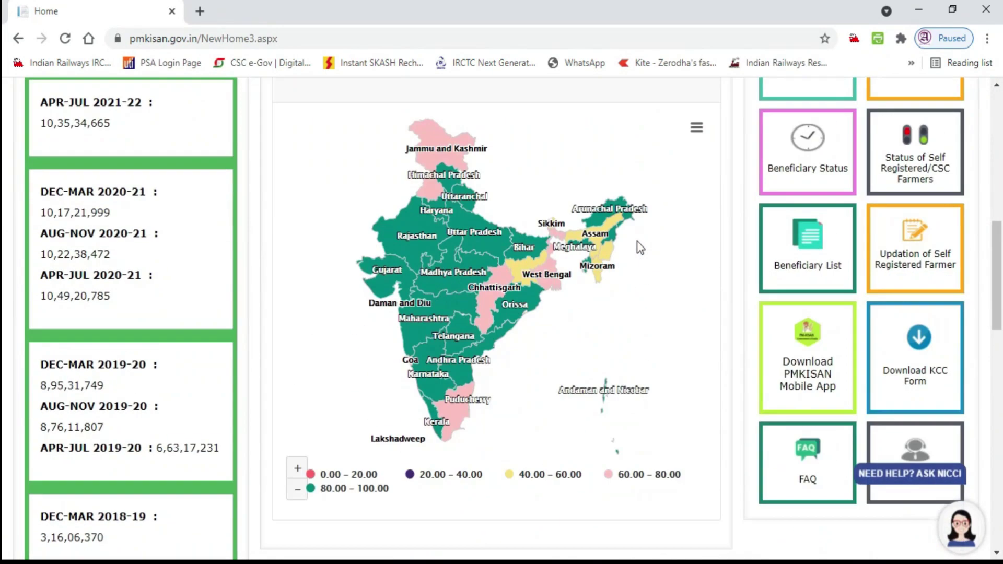
{"action": "scroll", "coordinate": [808, 313], "scroll_direction": "up", "scroll_amount": 7}
{"action": "scroll", "coordinate": [809, 261], "scroll_direction": "up", "scroll_amount": 4}
{"action": "scroll", "coordinate": [812, 236], "scroll_direction": "down", "scroll_amount": 5}
{"action": "scroll", "coordinate": [813, 236], "scroll_direction": "down", "scroll_amount": 2}
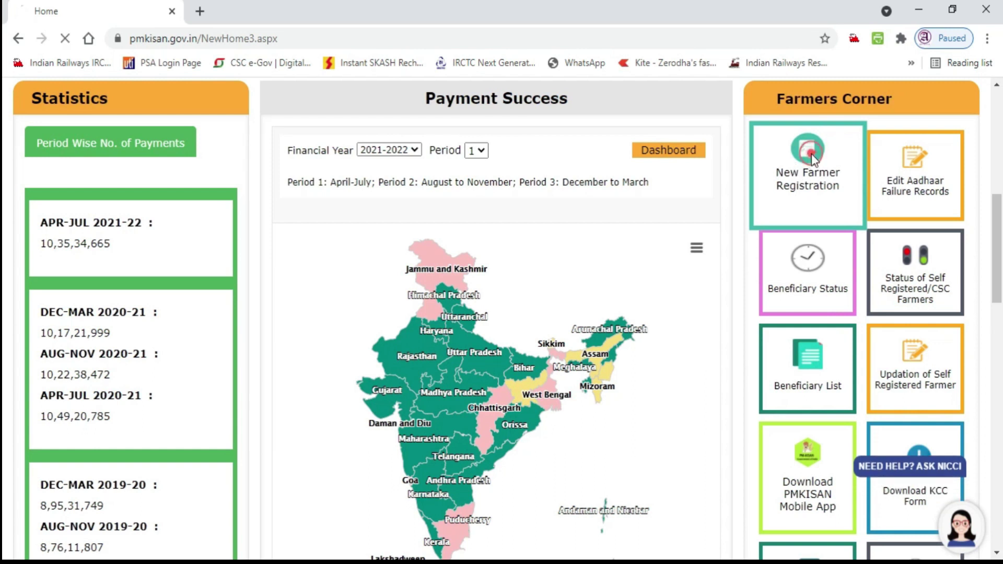
Step: Open New Farmer Registration and enter the Aadhaar number and captcha image text
{"action": "left_click", "coordinate": [811, 154]}
{"action": "left_click", "coordinate": [323, 334]}
{"action": "left_click", "coordinate": [323, 334]}
{"action": "type", "text": "300"}
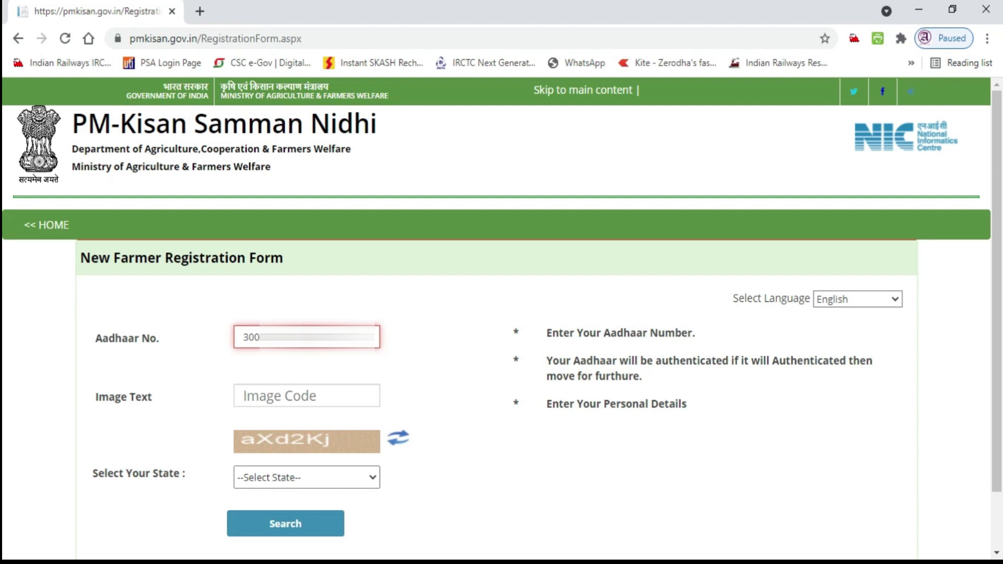
{"action": "left_click", "coordinate": [303, 390]}
{"action": "type", "text": "axd2kj"}
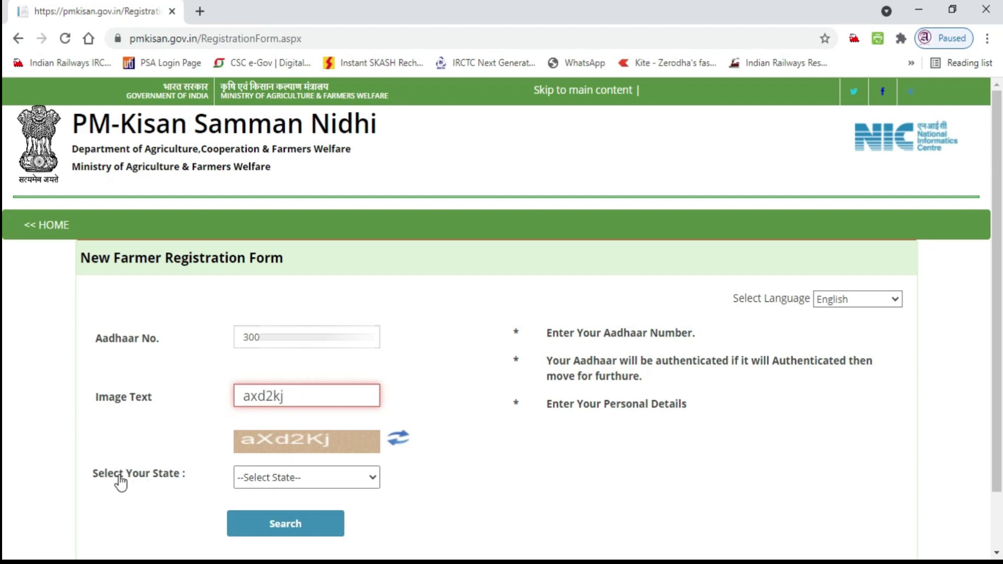
Step: Choose WEST BENGAL as the state and submit the Aadhaar search
{"action": "left_click", "coordinate": [284, 481]}
{"action": "scroll", "coordinate": [308, 339], "scroll_direction": "down", "scroll_amount": 5}
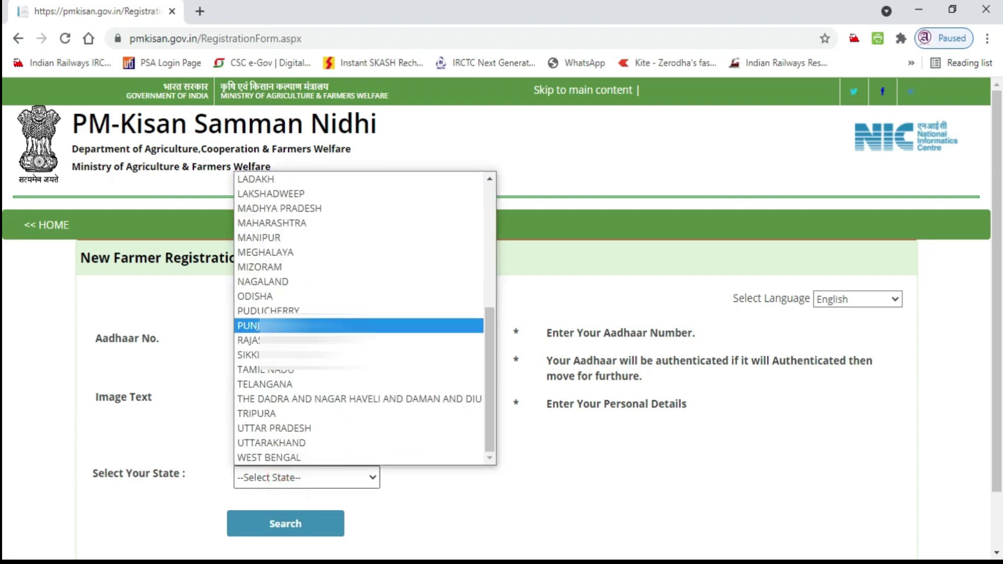
{"action": "left_click", "coordinate": [303, 457]}
{"action": "left_click", "coordinate": [286, 523]}
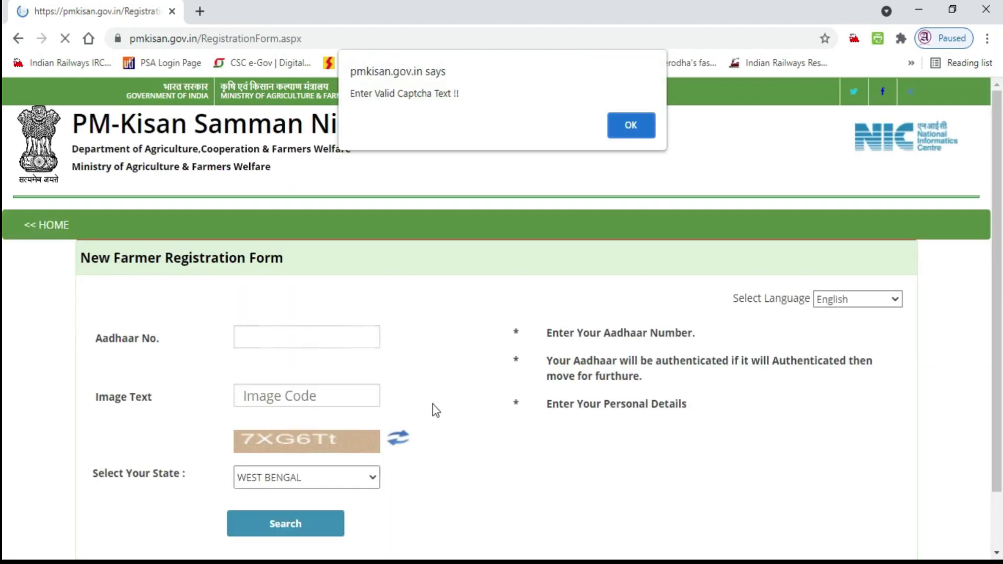
Step: Highlight the 'Enter Valid Captcha Text !!' message, then dismiss the alert with OK
{"action": "left_click_drag", "start_coordinate": [351, 93], "coordinate": [459, 93]}
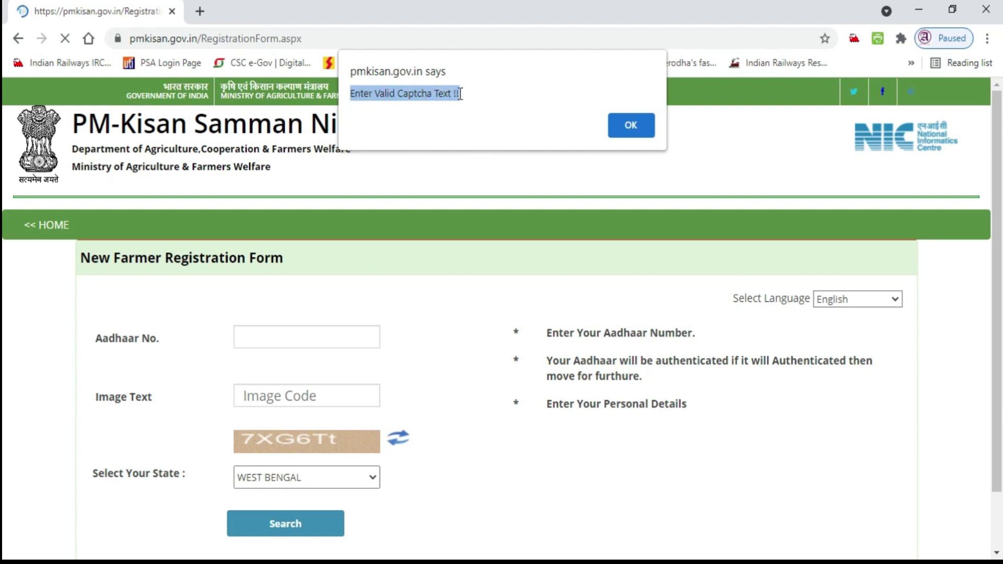
{"action": "left_click", "coordinate": [628, 124]}
{"action": "scroll", "coordinate": [460, 318], "scroll_direction": "down", "scroll_amount": 1}
{"action": "scroll", "coordinate": [460, 317], "scroll_direction": "up", "scroll_amount": 1}
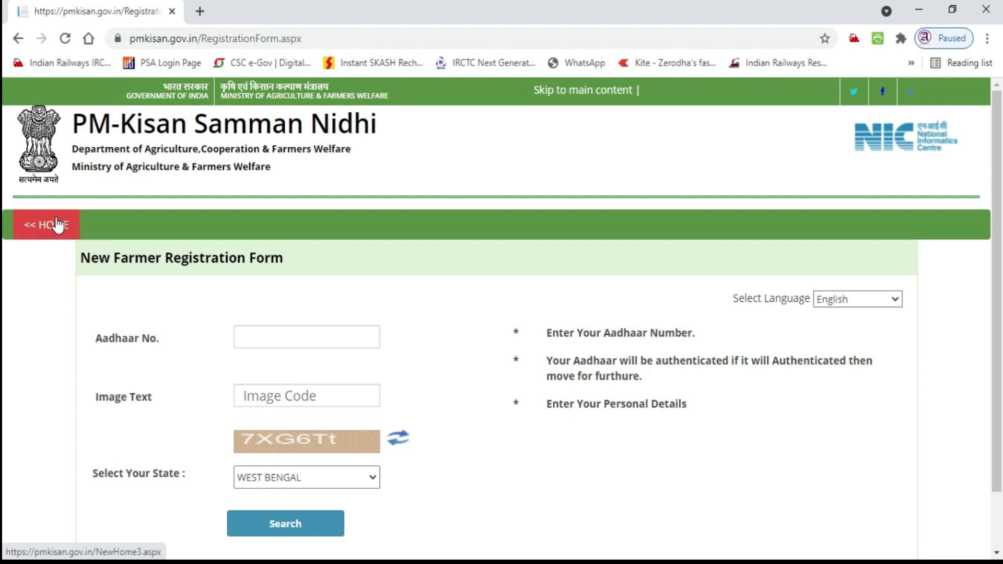
Step: Go back to the home page, reopen New Farmer Registration, and re-enter the Aadhaar number
{"action": "left_click", "coordinate": [57, 225]}
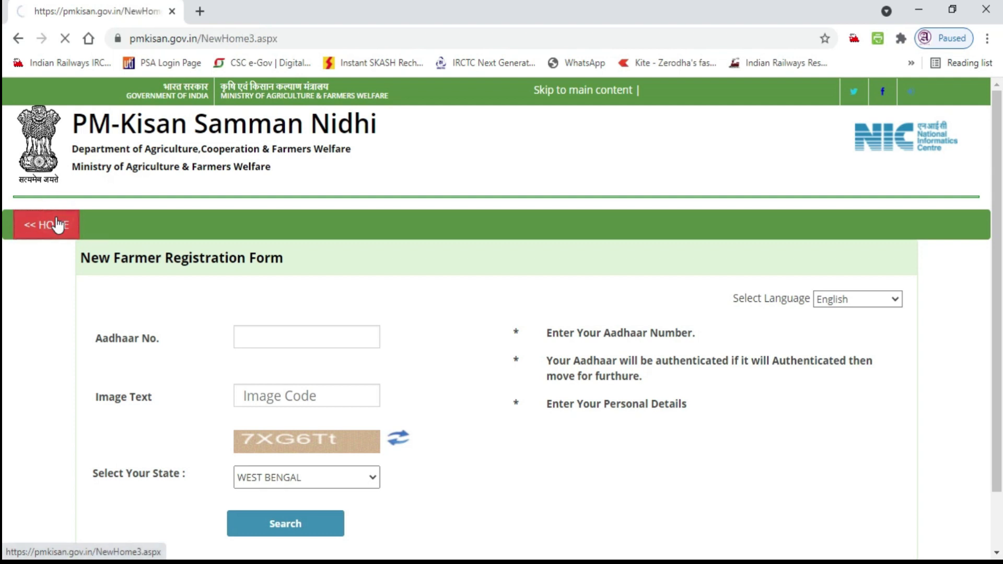
{"action": "scroll", "coordinate": [450, 230], "scroll_direction": "down", "scroll_amount": 6}
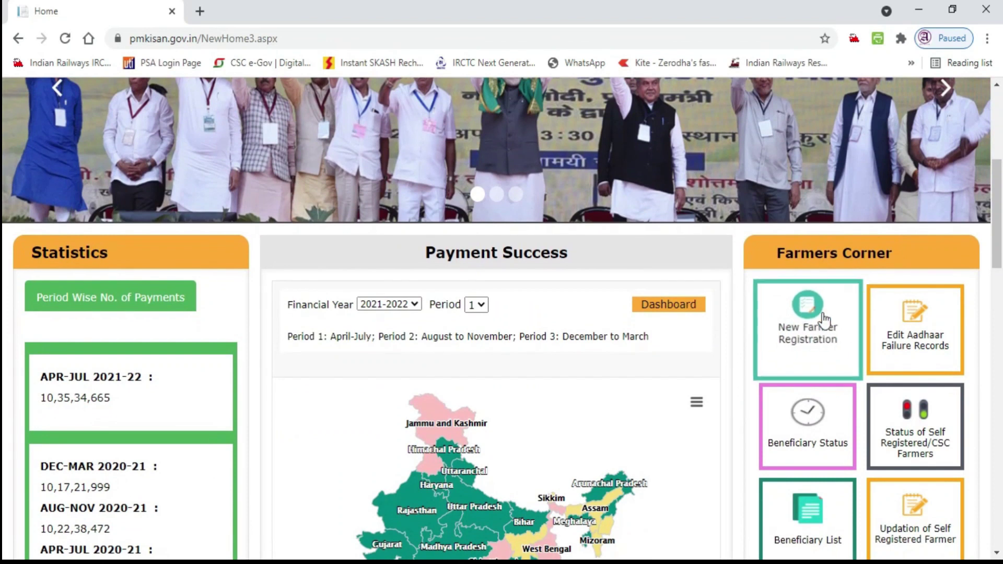
{"action": "left_click", "coordinate": [824, 318]}
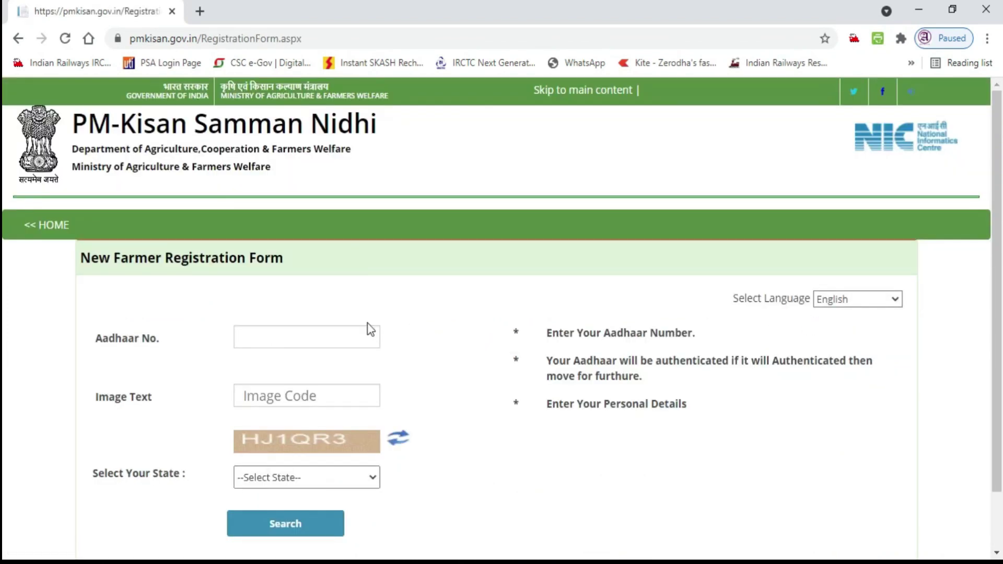
{"action": "left_click", "coordinate": [301, 337]}
{"action": "type", "text": "300"}
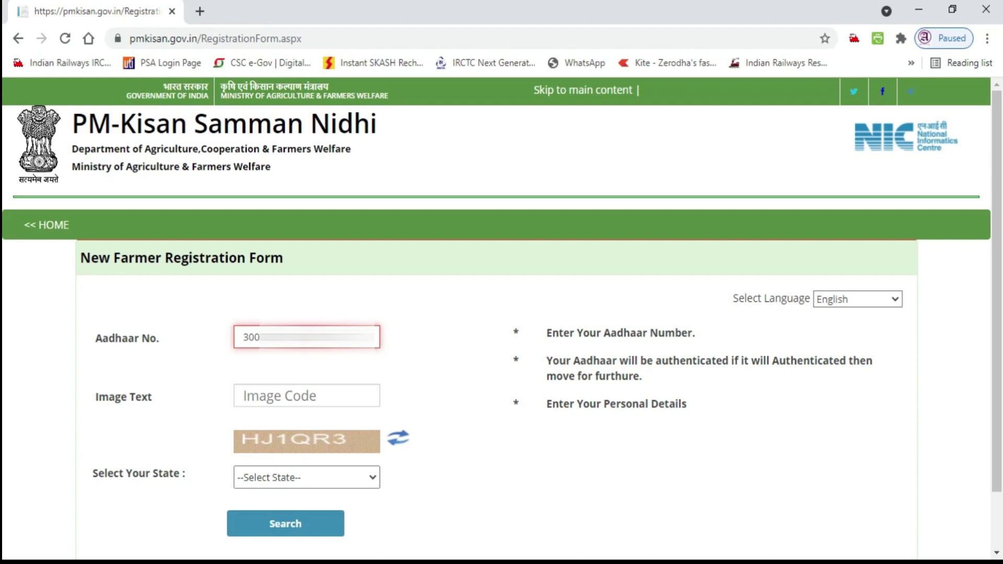
Step: Type the displayed captcha text and choose WEST BENGAL as the state
{"action": "left_click", "coordinate": [268, 394]}
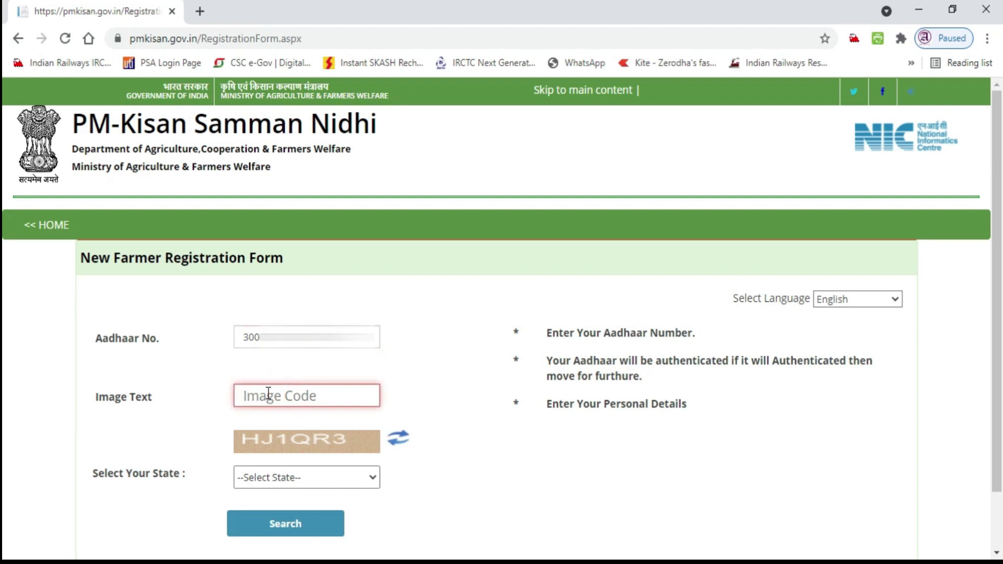
{"action": "type", "text": "HJ1QR"}
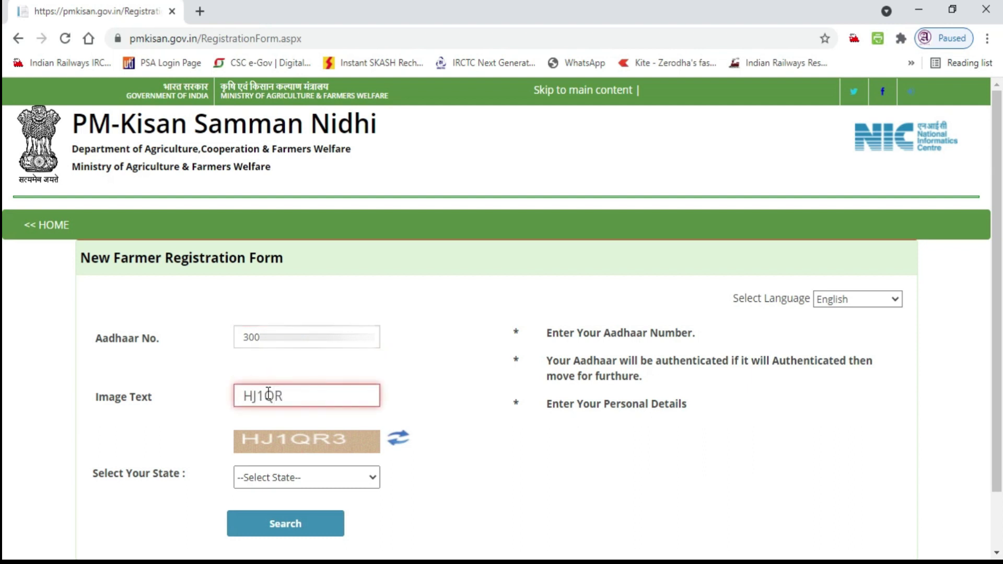
{"action": "type", "text": "3"}
{"action": "left_click", "coordinate": [314, 476]}
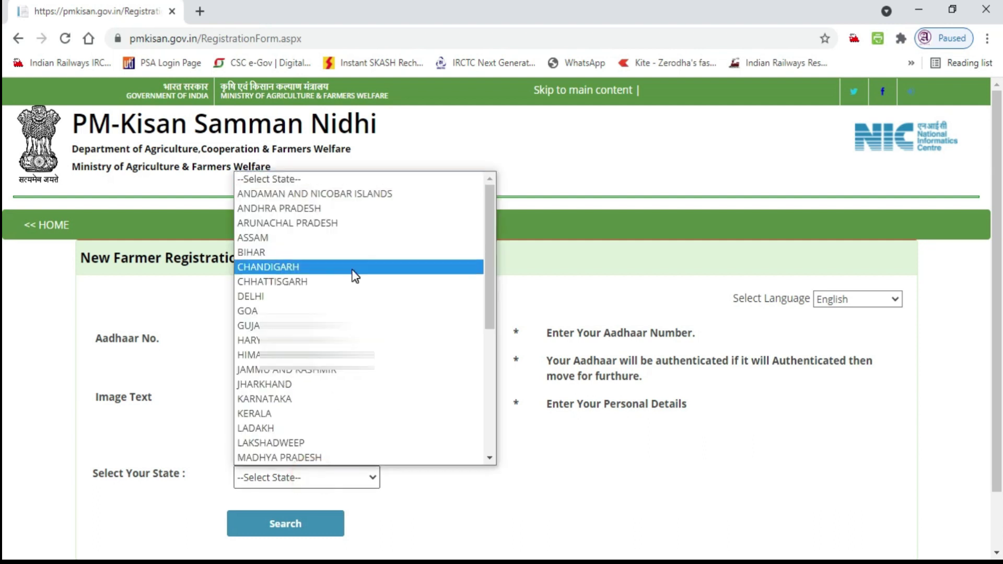
{"action": "scroll", "coordinate": [316, 458], "scroll_direction": "down", "scroll_amount": 7}
{"action": "left_click", "coordinate": [313, 457]}
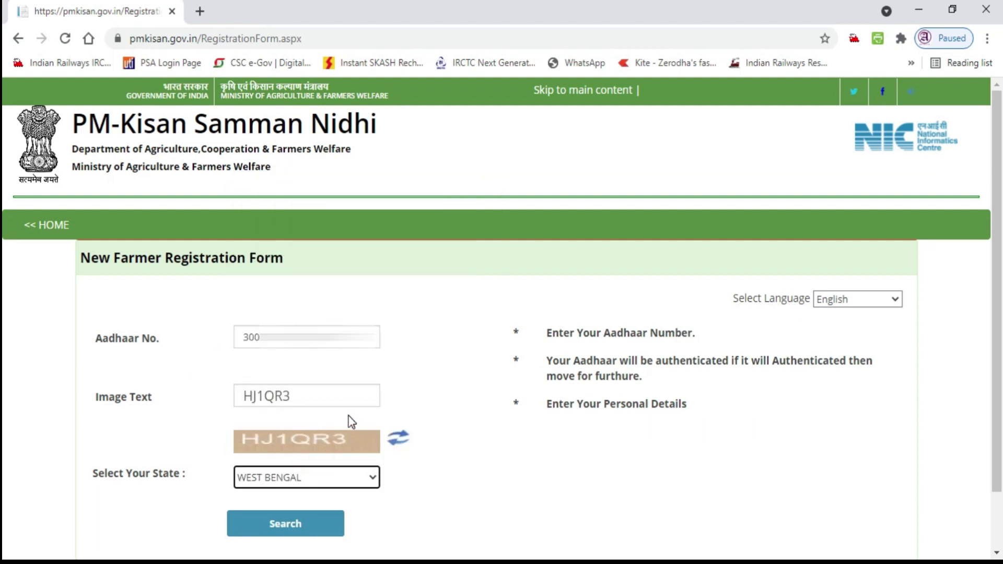
Step: Submit the Aadhaar search and highlight the Rural/Urban registration question
{"action": "left_click", "coordinate": [284, 527]}
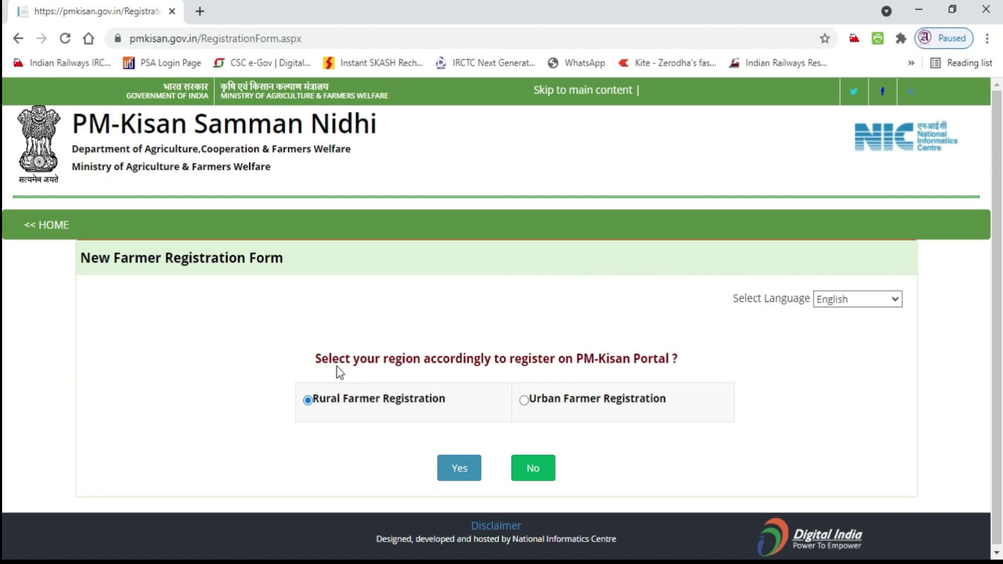
{"action": "left_click_drag", "start_coordinate": [313, 359], "coordinate": [331, 401]}
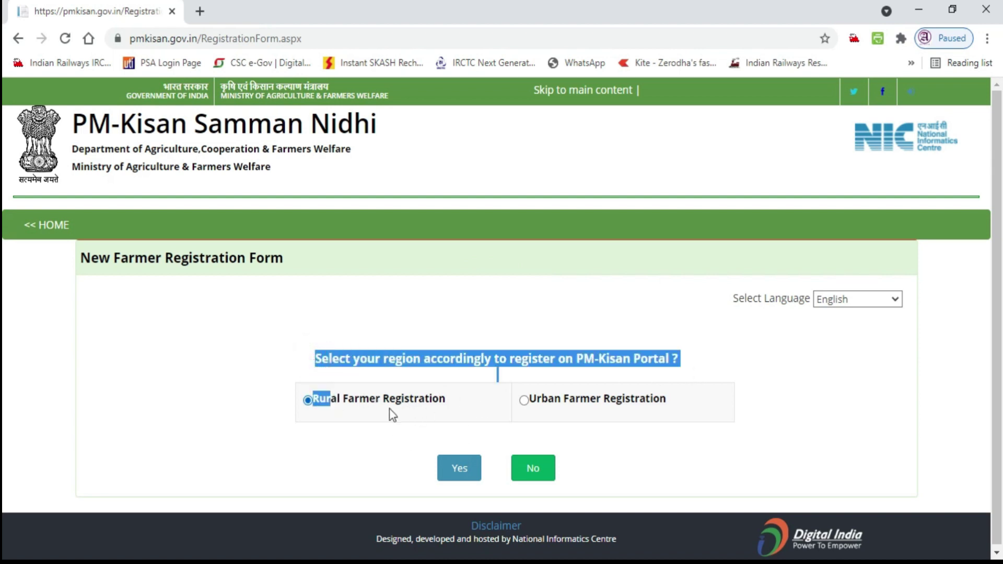
{"action": "left_click", "coordinate": [340, 424]}
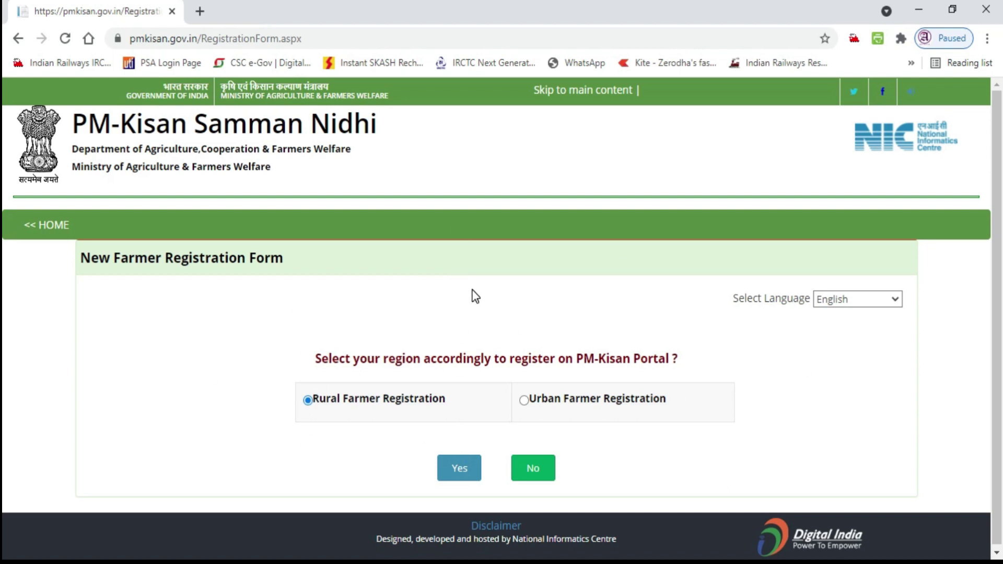
Step: Return to the home page and open the Status of Self Registered Farmer/Through CSC check
{"action": "left_click", "coordinate": [59, 230]}
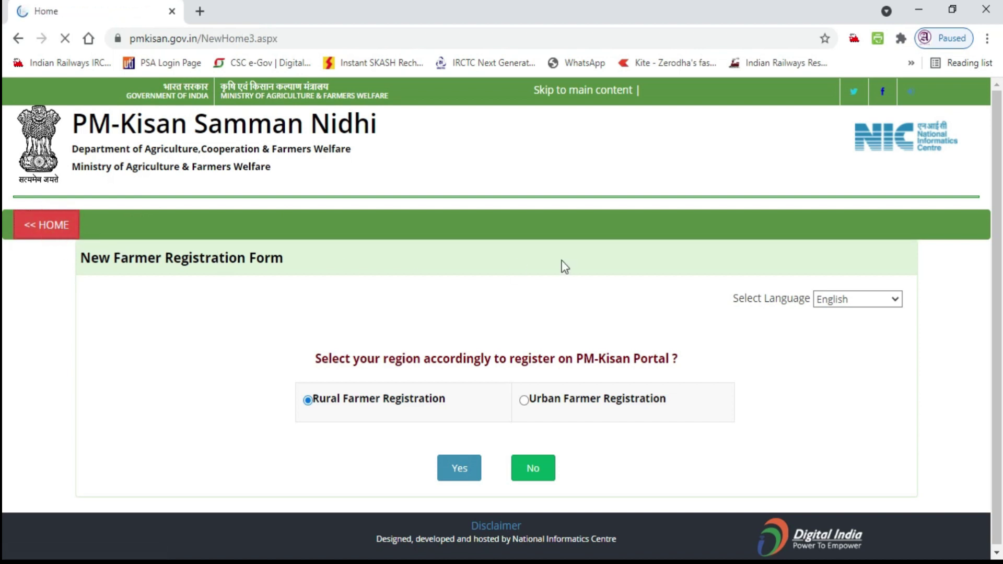
{"action": "scroll", "coordinate": [561, 260], "scroll_direction": "down", "scroll_amount": 3}
{"action": "scroll", "coordinate": [841, 234], "scroll_direction": "down", "scroll_amount": 5}
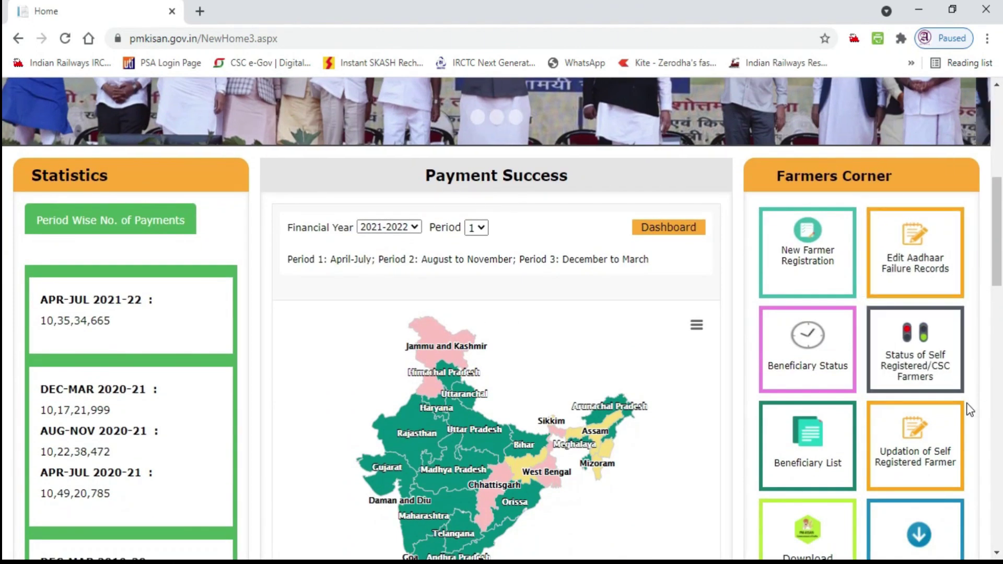
{"action": "left_click", "coordinate": [910, 329]}
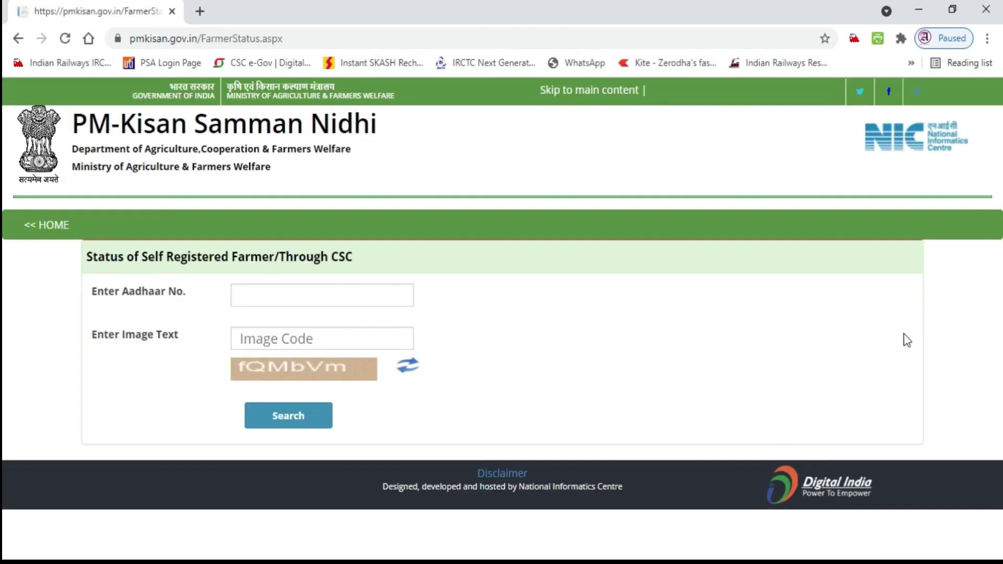
Step: Search farmer status with the Aadhaar number and captcha text
{"action": "left_click", "coordinate": [331, 296]}
{"action": "type", "text": "1234"}
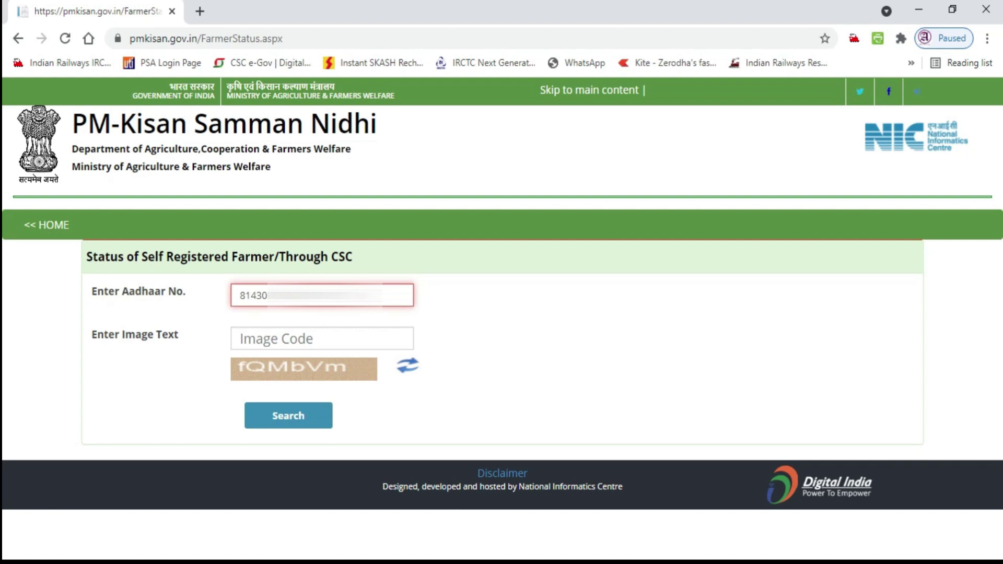
{"action": "left_click", "coordinate": [313, 337]}
{"action": "type", "text": "fQMbVm"}
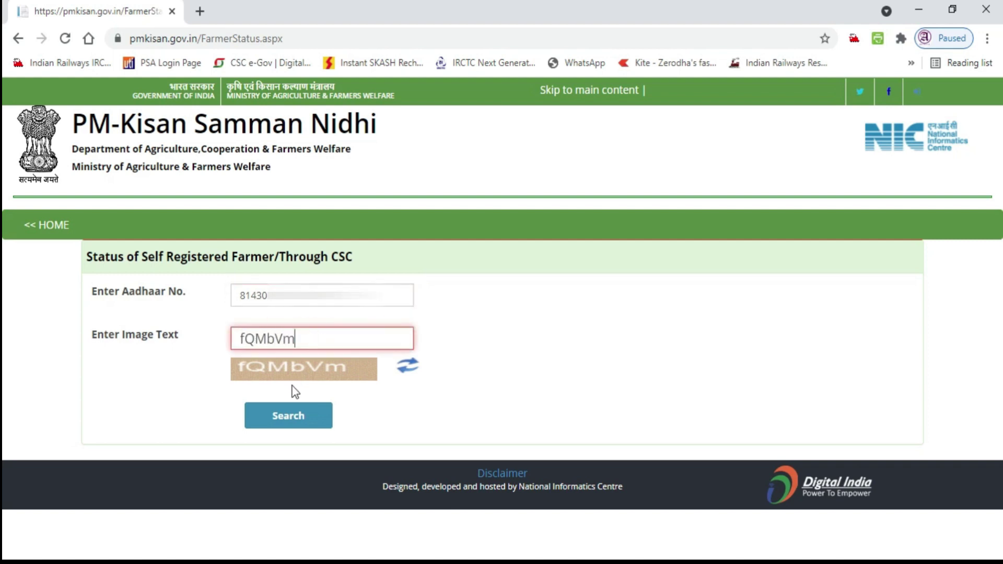
{"action": "left_click", "coordinate": [299, 418]}
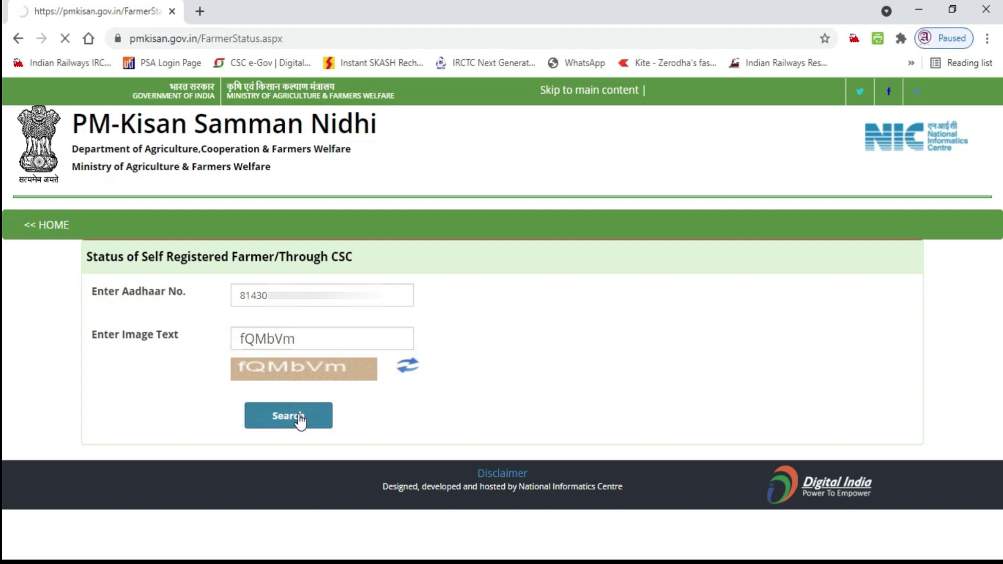
Step: Review the Farmer Application Status table, highlighting the 'Pending for approval at State/District level' remarks
{"action": "scroll", "coordinate": [609, 311], "scroll_direction": "down", "scroll_amount": 5}
{"action": "left_click_drag", "start_coordinate": [120, 261], "coordinate": [709, 461]}
{"action": "left_click", "coordinate": [336, 402]}
{"action": "left_click_drag", "start_coordinate": [243, 452], "coordinate": [458, 459]}
{"action": "left_click", "coordinate": [459, 457]}
{"action": "left_click_drag", "start_coordinate": [243, 453], "coordinate": [495, 452]}
{"action": "scroll", "coordinate": [481, 407], "scroll_direction": "up", "scroll_amount": 5}
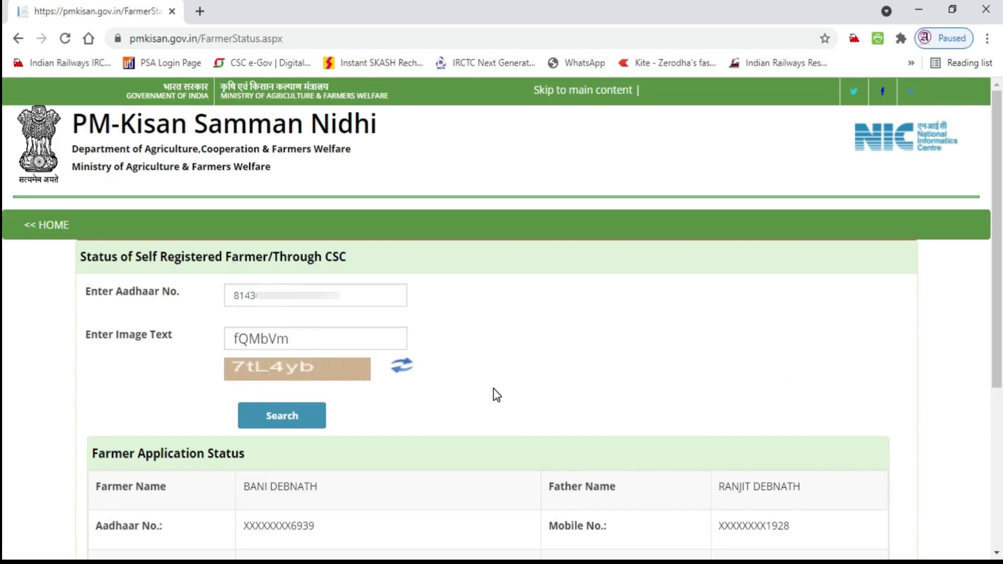
Step: Return home and open the Updation of Self Registered Farmer page from Farmers Corner
{"action": "left_click", "coordinate": [37, 233]}
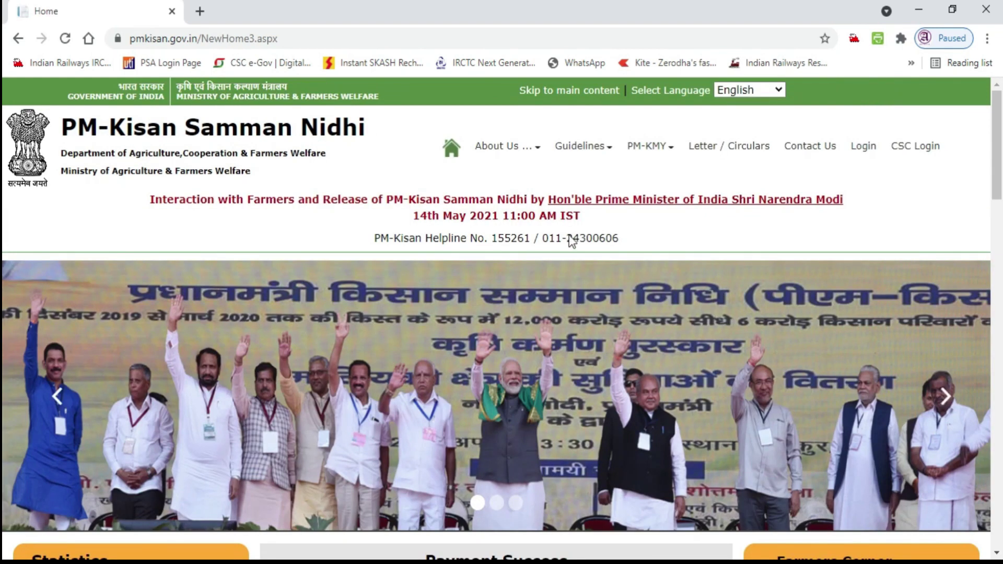
{"action": "scroll", "coordinate": [572, 241], "scroll_direction": "down", "scroll_amount": 8}
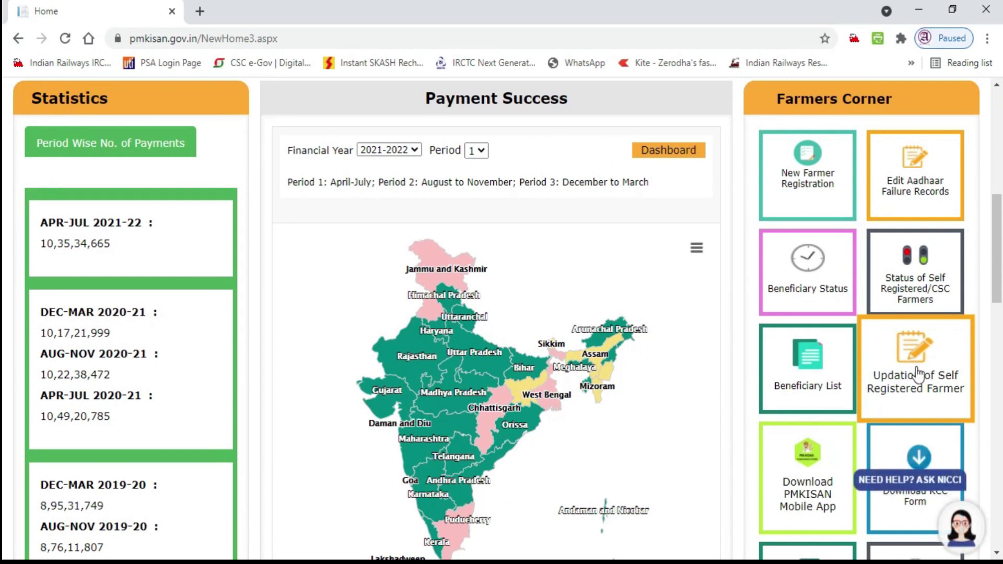
{"action": "scroll", "coordinate": [917, 373], "scroll_direction": "up", "scroll_amount": 1}
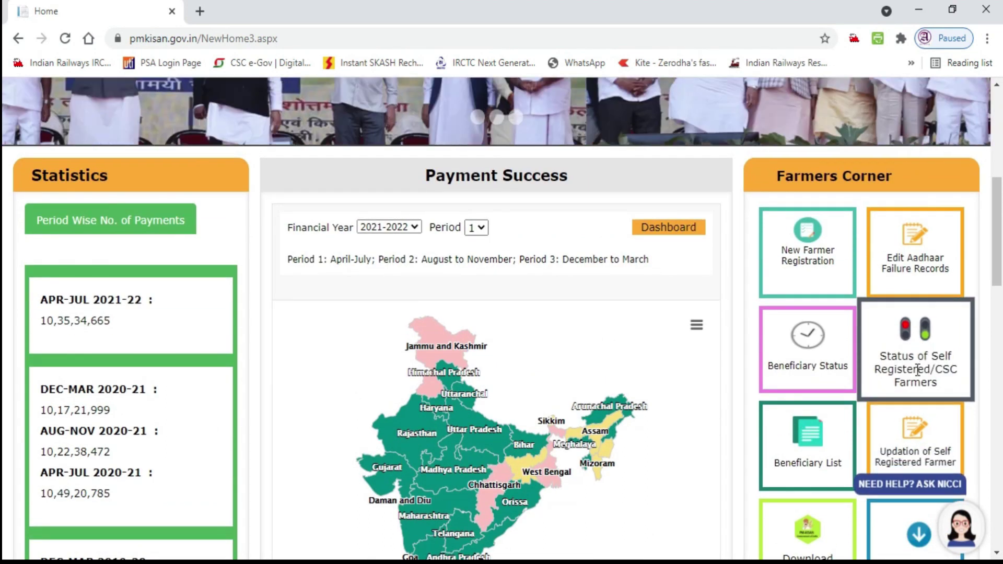
{"action": "scroll", "coordinate": [917, 370], "scroll_direction": "down", "scroll_amount": 1}
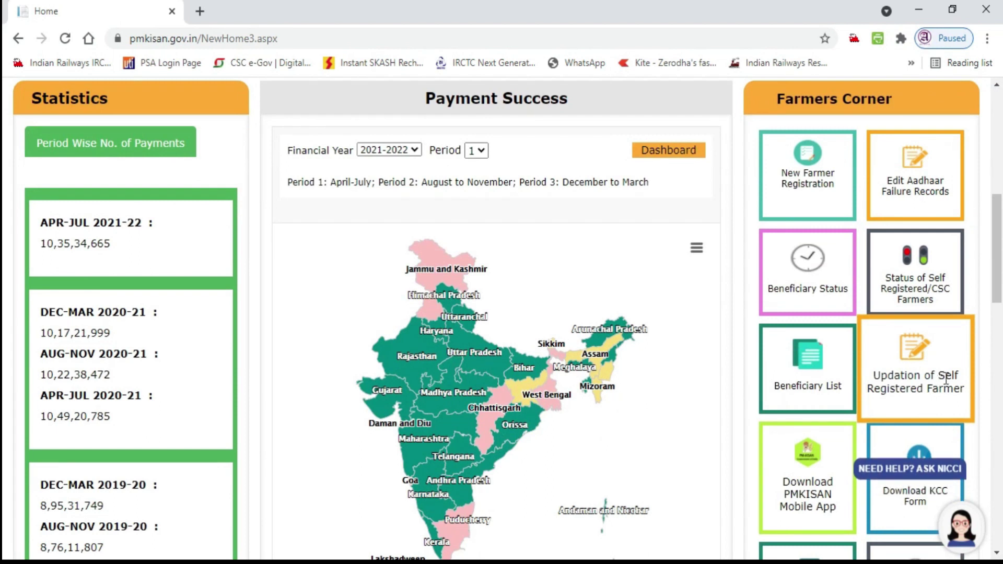
{"action": "left_click", "coordinate": [916, 357]}
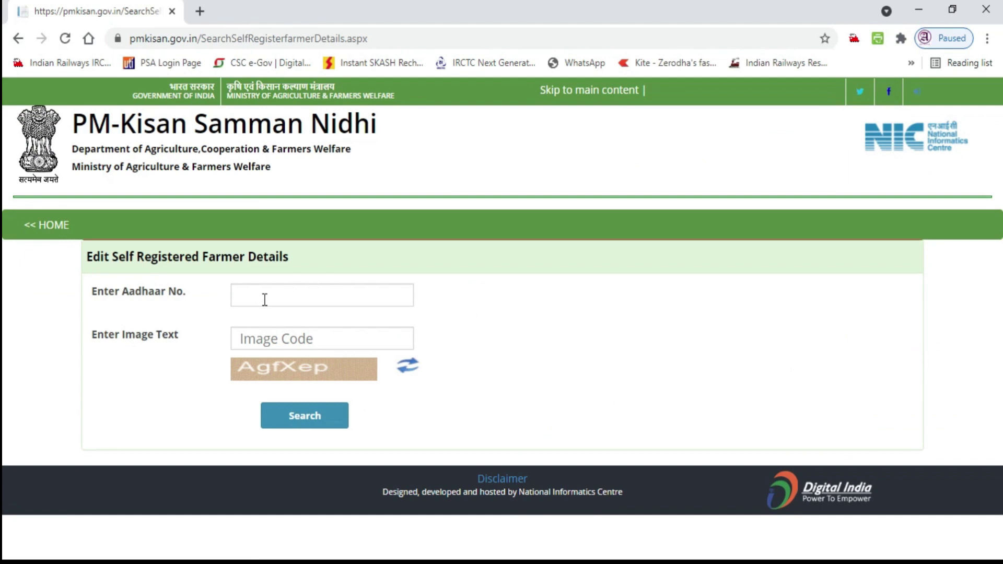
Step: Enter the farmer's Aadhaar number and the displayed captcha text on the edit search form
{"action": "left_click", "coordinate": [264, 299]}
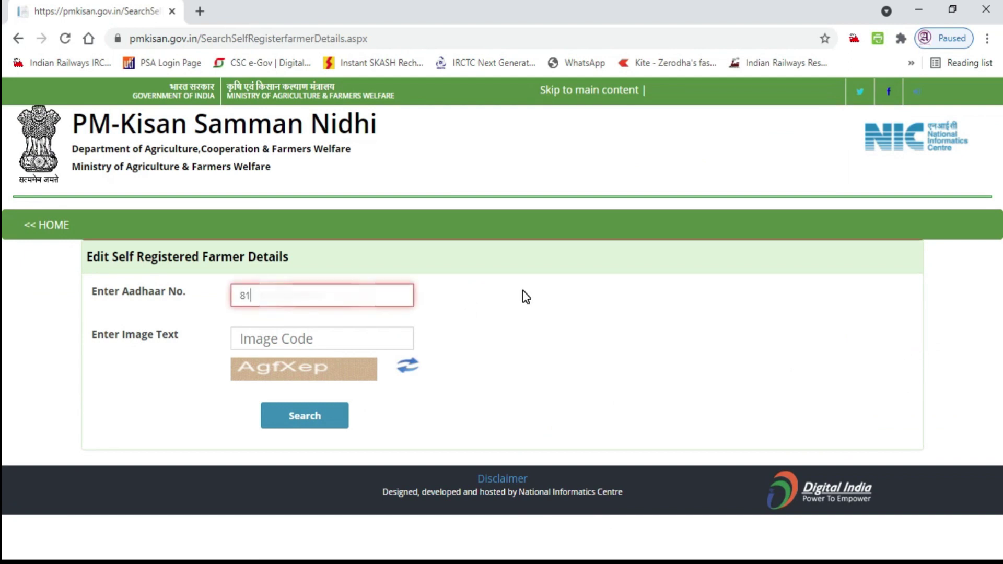
{"action": "left_click", "coordinate": [291, 343]}
{"action": "type", "text": "AgfXep"}
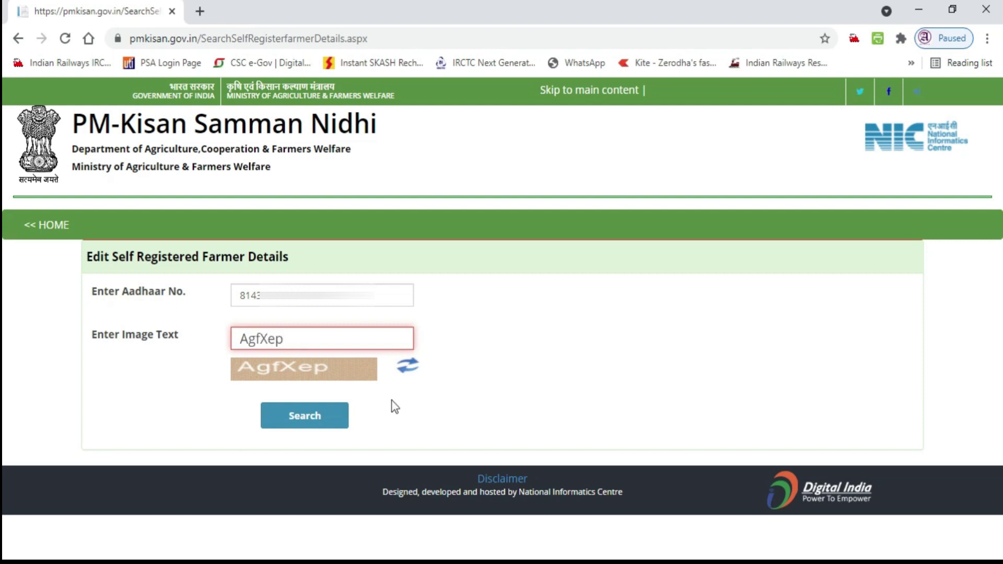
Step: Search for the farmer's record and scroll the results table across to the Edit action
{"action": "left_click", "coordinate": [310, 421]}
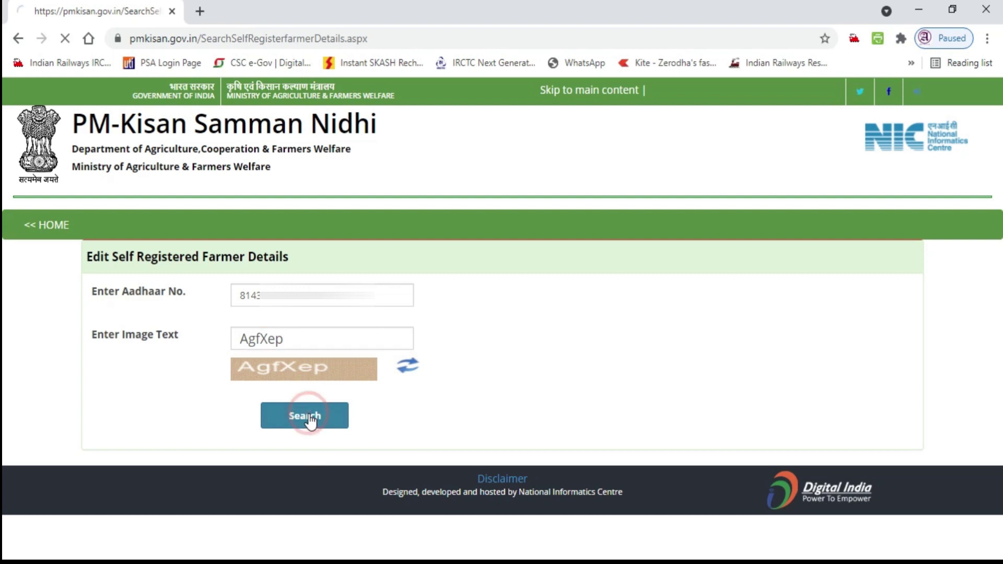
{"action": "scroll", "coordinate": [541, 405], "scroll_direction": "down", "scroll_amount": 1}
{"action": "left_click_drag", "start_coordinate": [533, 483], "coordinate": [861, 484]}
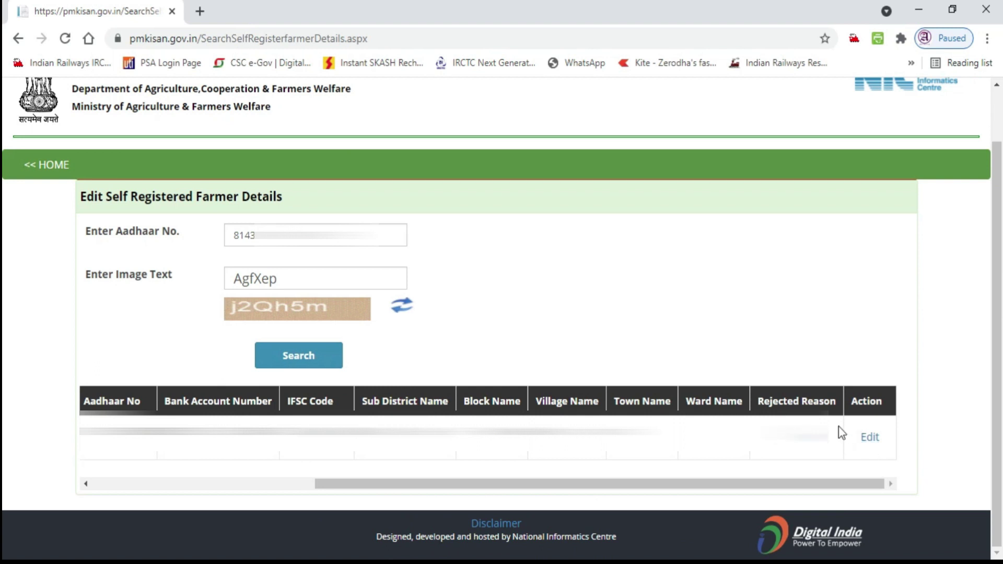
{"action": "left_click_drag", "start_coordinate": [503, 481], "coordinate": [243, 473]}
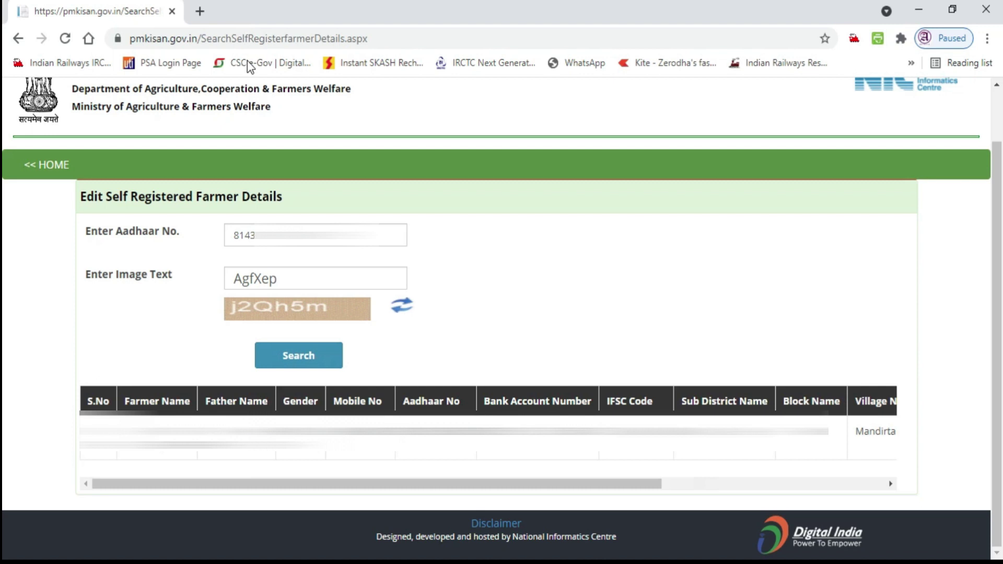
Step: Search 'now time india' in a new tab and highlight the result, 8:00 pm, 26 June 2021
{"action": "left_click", "coordinate": [200, 11]}
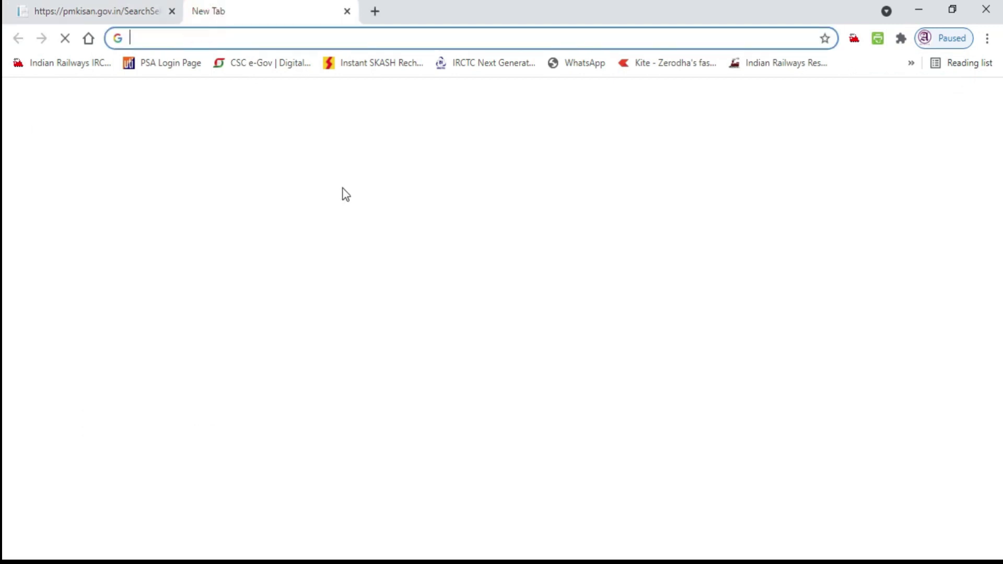
{"action": "type", "text": "now"}
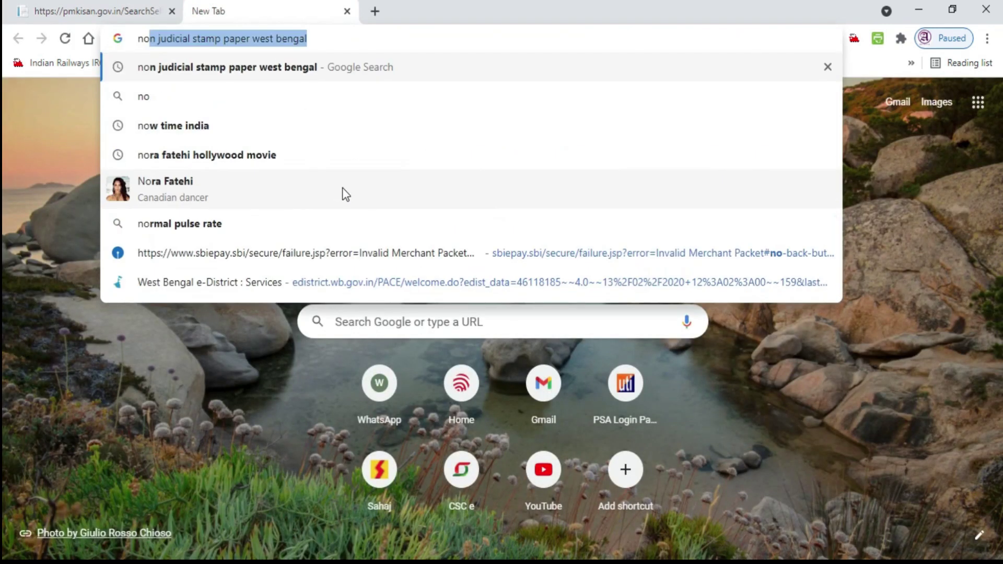
{"action": "left_click", "coordinate": [224, 139]}
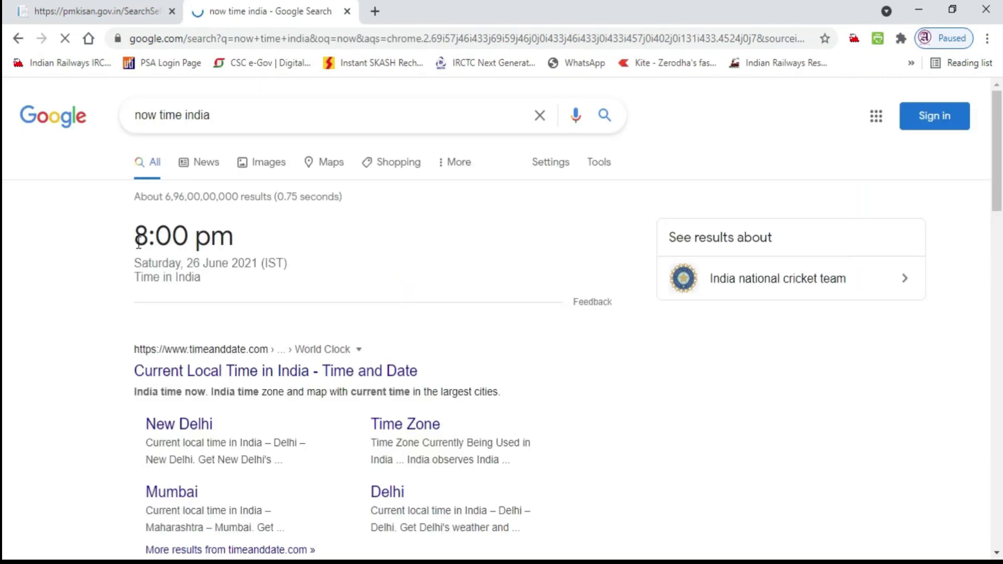
{"action": "left_click_drag", "start_coordinate": [135, 237], "coordinate": [222, 264]}
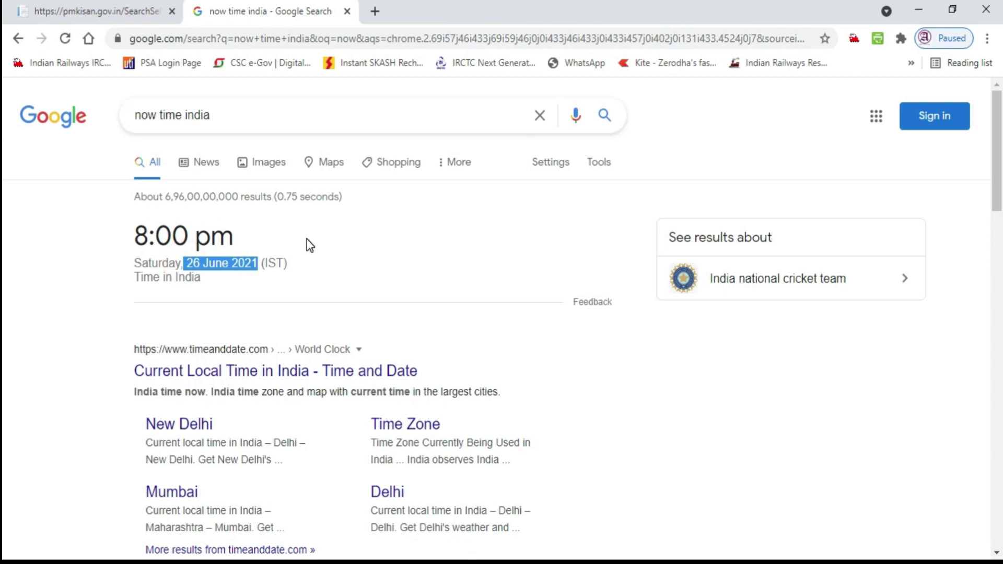
Step: Return to the PM-Kisan farmer details tab
{"action": "left_click", "coordinate": [106, 9]}
{"action": "left_click", "coordinate": [258, 11]}
{"action": "key", "text": "ctrl+Tab"}
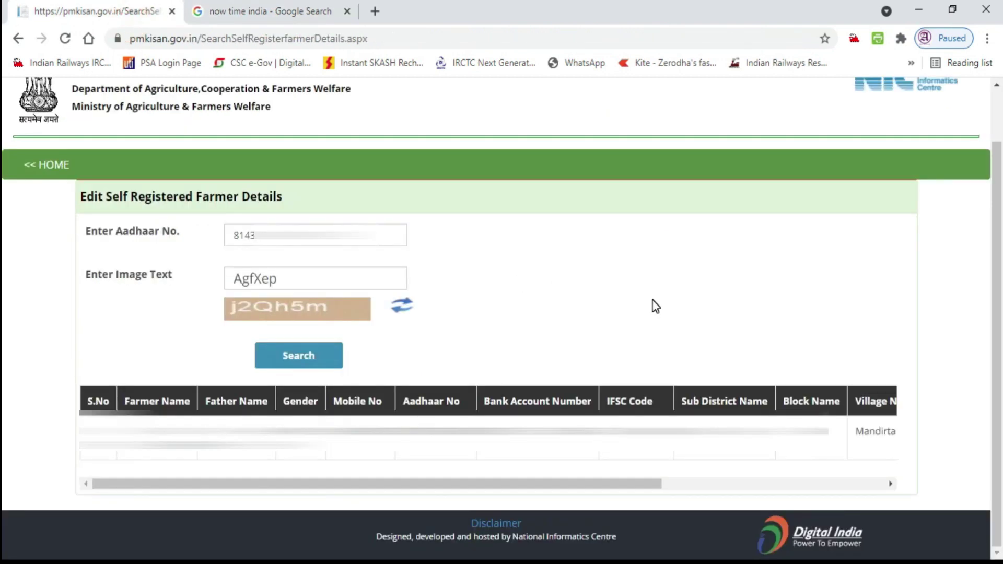
Step: Close the PM-Kisan farmer details tab
{"action": "left_click_drag", "start_coordinate": [637, 484], "coordinate": [861, 483]}
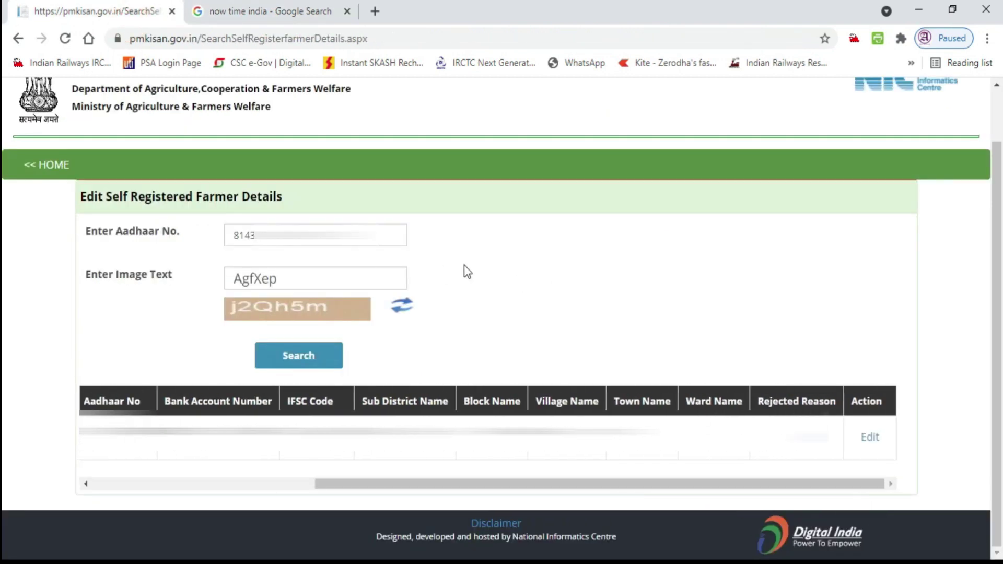
{"action": "scroll", "coordinate": [463, 265], "scroll_direction": "up", "scroll_amount": 1}
{"action": "left_click", "coordinate": [172, 11]}
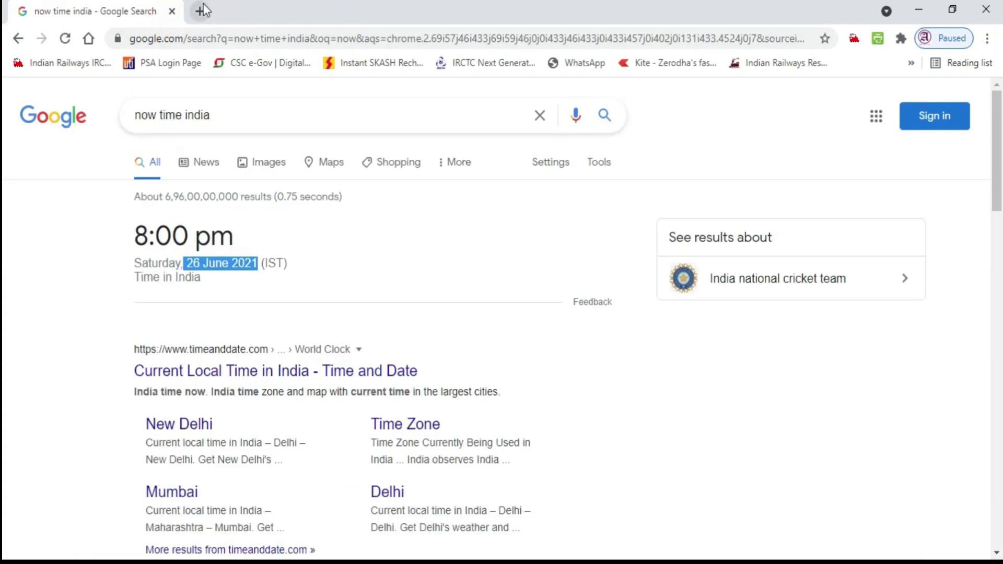
Step: In a new tab, paste the PM-Kisan home address copied from Word and load it
{"action": "key", "text": "ctrl+t"}
{"action": "key", "text": "alt+Tab"}
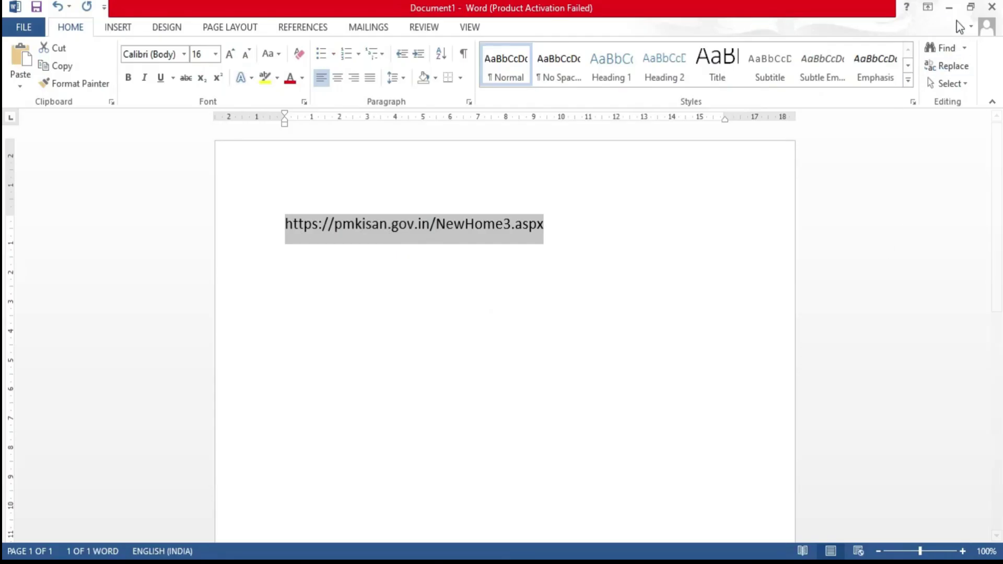
{"action": "key", "text": "alt+Tab"}
{"action": "type", "text": "https://pmkisan.gov.in/NewHome3.aspx"}
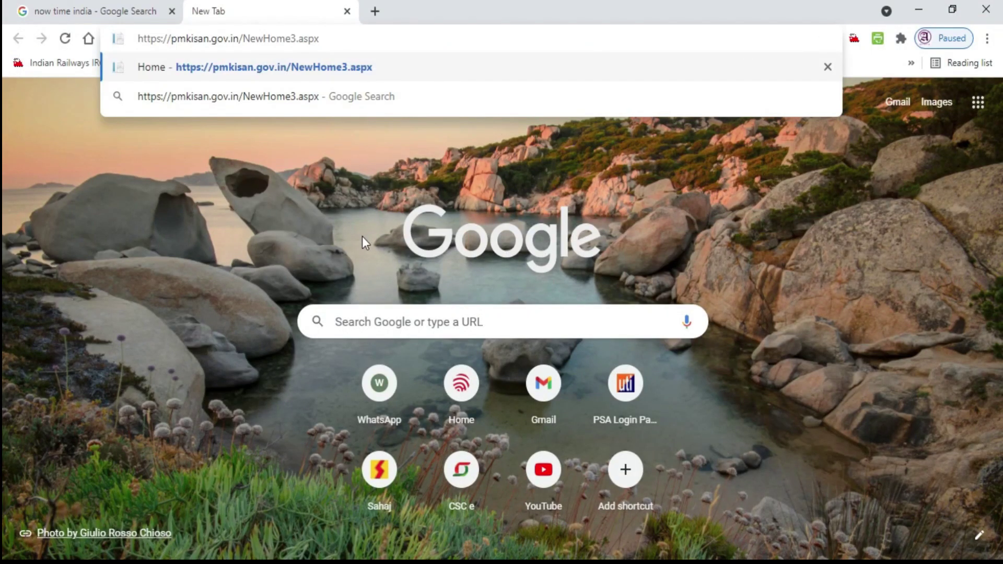
{"action": "key", "text": "Return"}
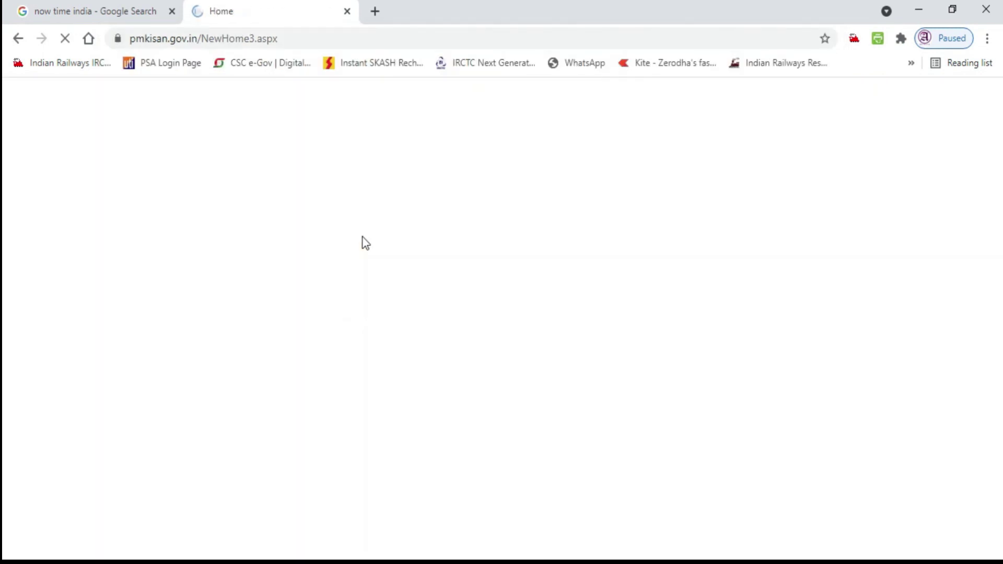
Step: Open the Updation of Self Registered Farmer search from Farmers Corner and begin entering the Aadhaar number
{"action": "scroll", "coordinate": [761, 250], "scroll_direction": "down", "scroll_amount": 3}
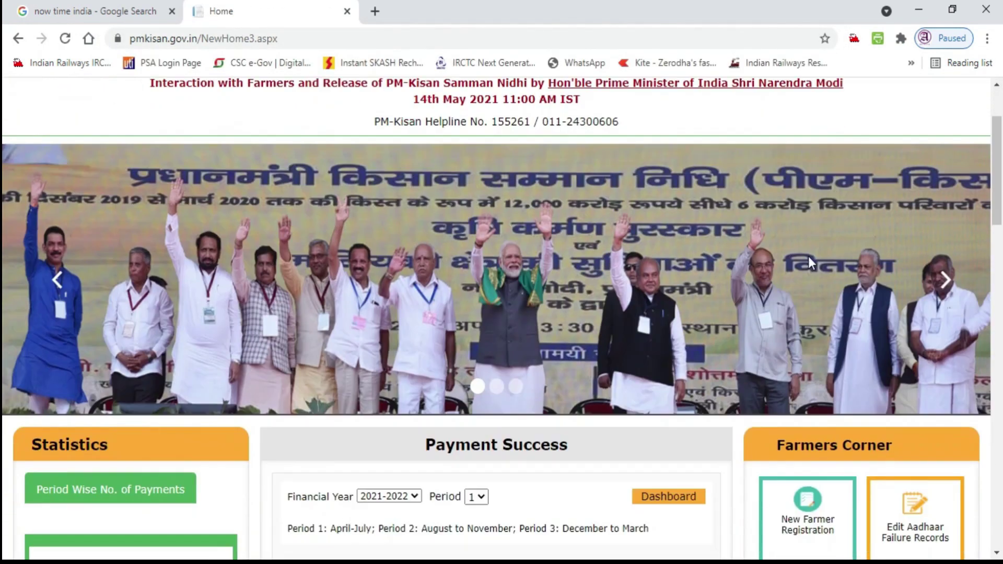
{"action": "scroll", "coordinate": [791, 257], "scroll_direction": "down", "scroll_amount": 5}
{"action": "scroll", "coordinate": [945, 336], "scroll_direction": "down", "scroll_amount": 3}
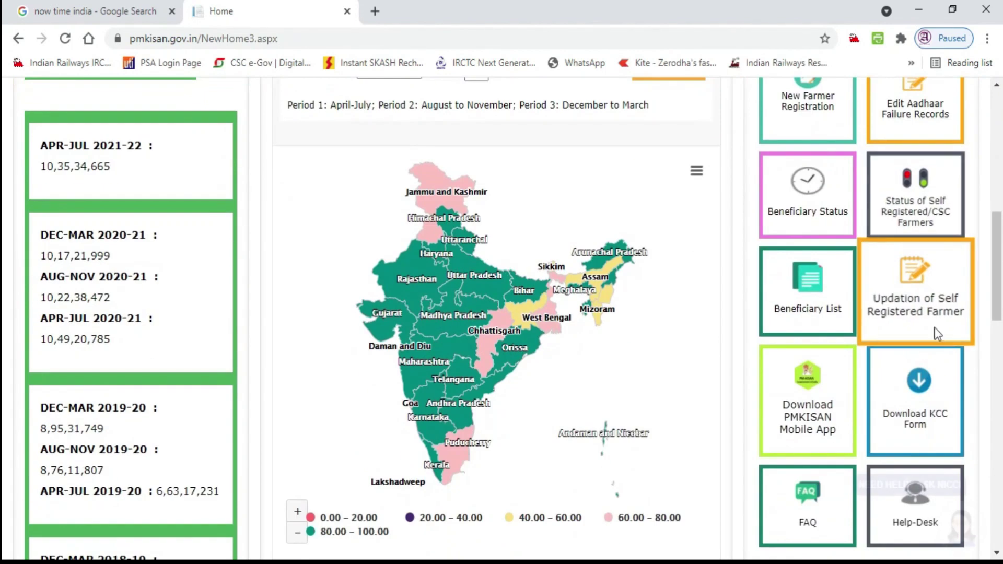
{"action": "left_click", "coordinate": [915, 277]}
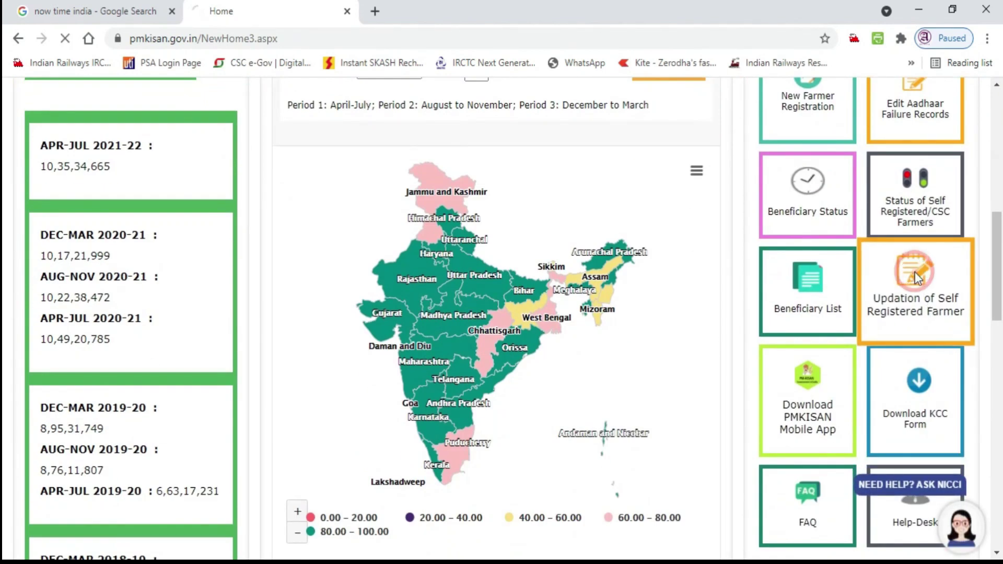
{"action": "left_click", "coordinate": [280, 288]}
{"action": "type", "text": "81"}
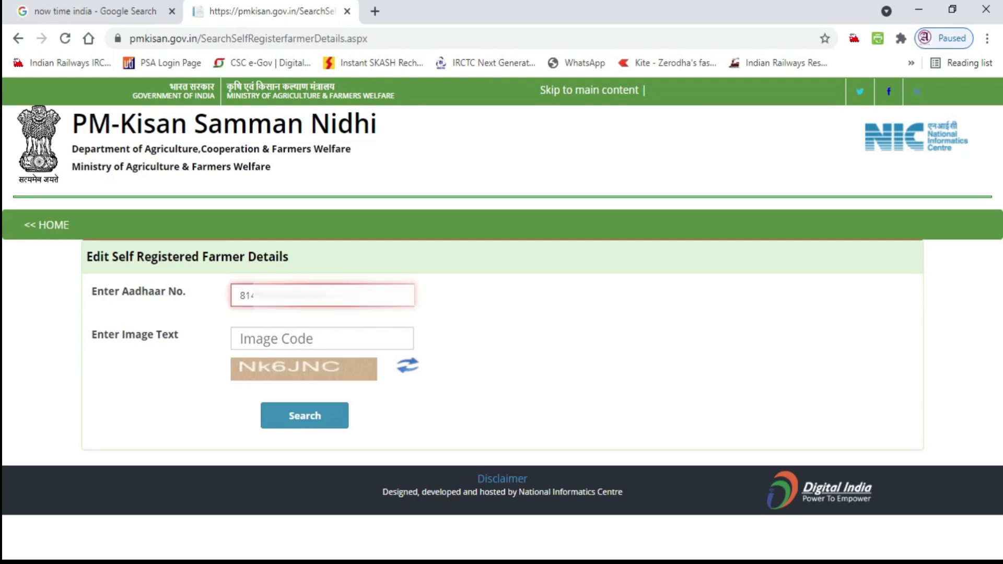
Step: Enter the captcha image code, search by Aadhaar, and Edit the found farmer record
{"action": "left_click", "coordinate": [276, 344]}
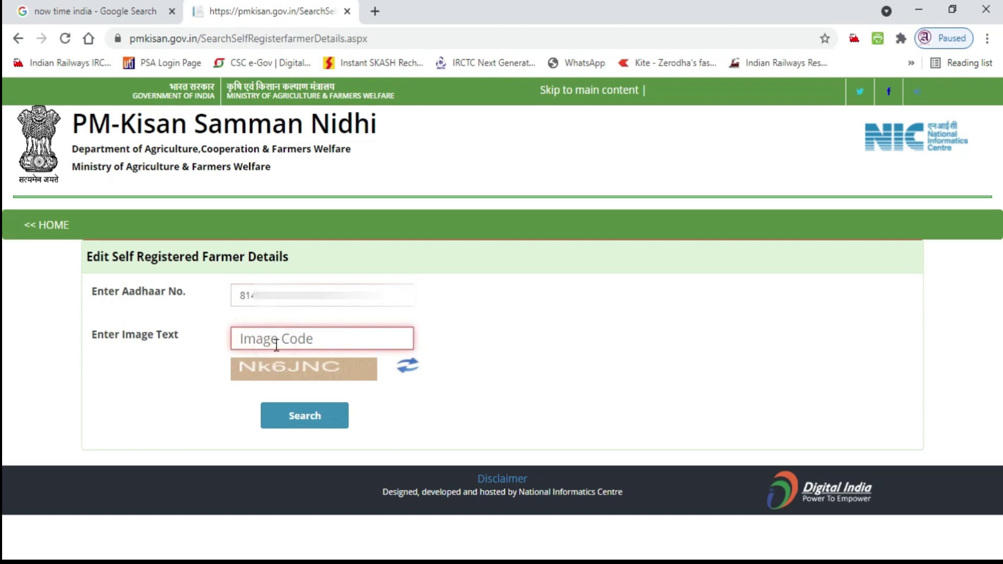
{"action": "type", "text": "Nk6JNC"}
{"action": "left_click", "coordinate": [305, 416]}
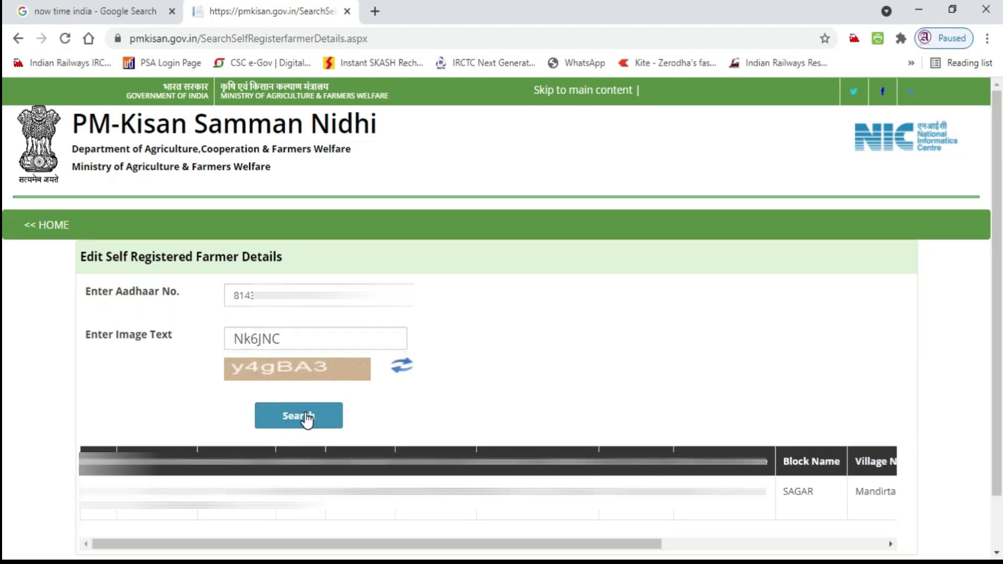
{"action": "scroll", "coordinate": [720, 331], "scroll_direction": "down", "scroll_amount": 2}
{"action": "left_click_drag", "start_coordinate": [427, 487], "coordinate": [853, 460]}
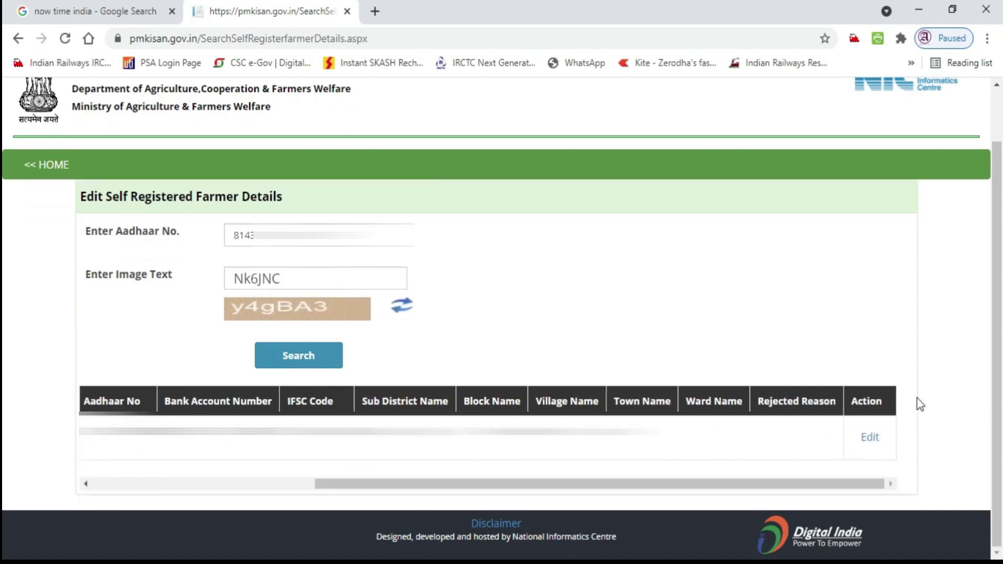
{"action": "left_click", "coordinate": [869, 437]}
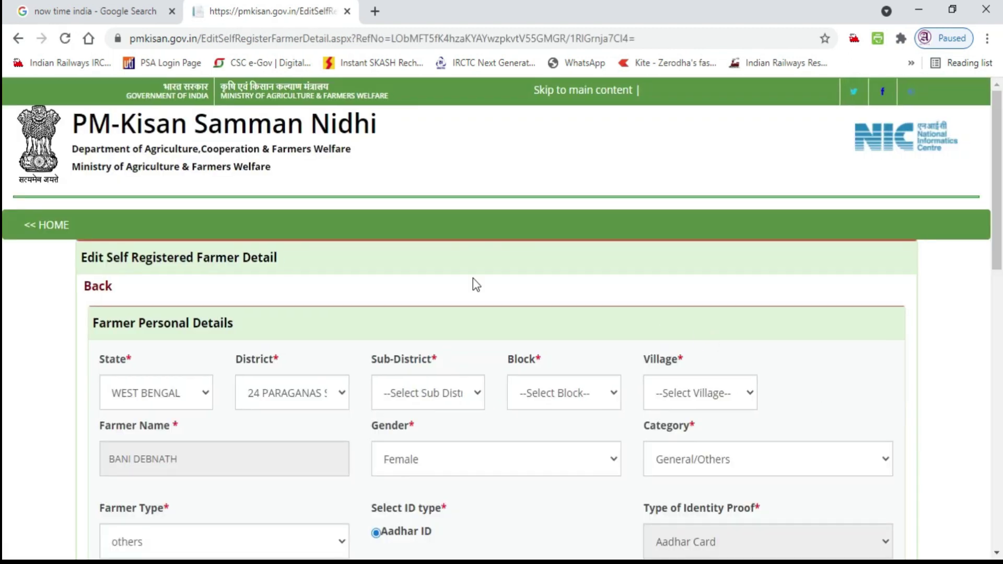
{"action": "scroll", "coordinate": [555, 268], "scroll_direction": "down", "scroll_amount": 3}
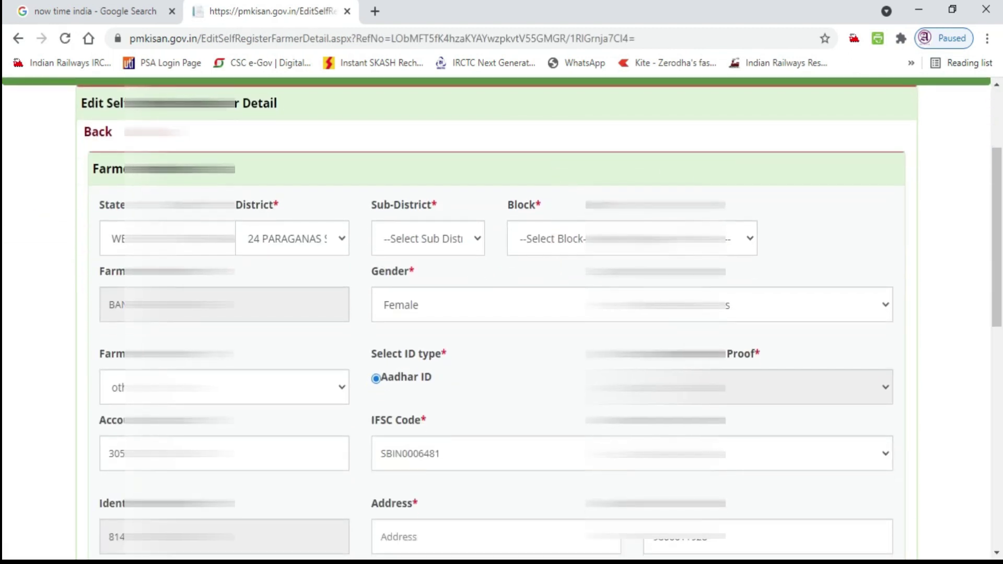
{"action": "scroll", "coordinate": [582, 278], "scroll_direction": "down", "scroll_amount": 6}
{"action": "scroll", "coordinate": [515, 321], "scroll_direction": "up", "scroll_amount": 8}
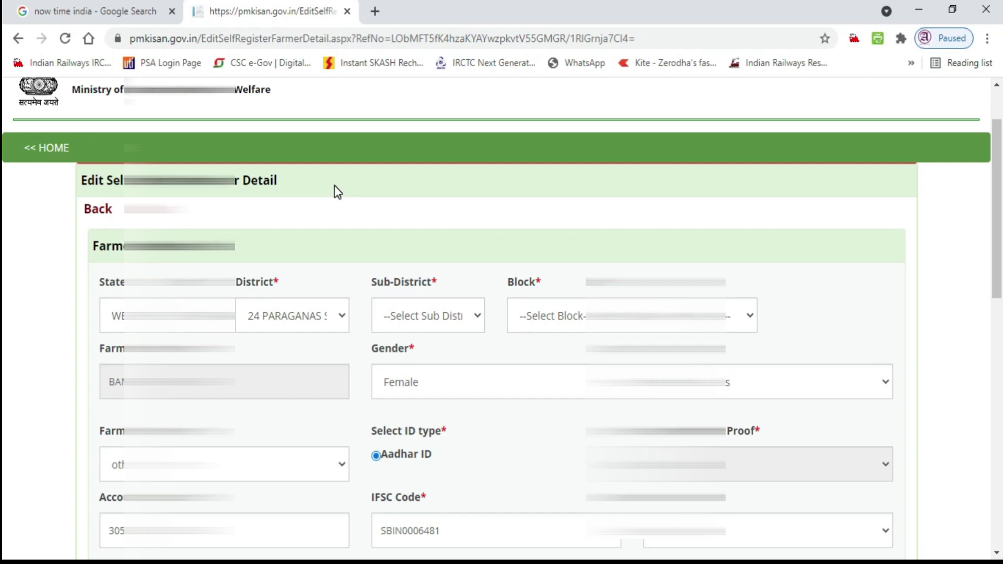
Step: Go home, reopen the farmer update search and its Aadhaar and captcha fields, then return home
{"action": "left_click", "coordinate": [40, 151]}
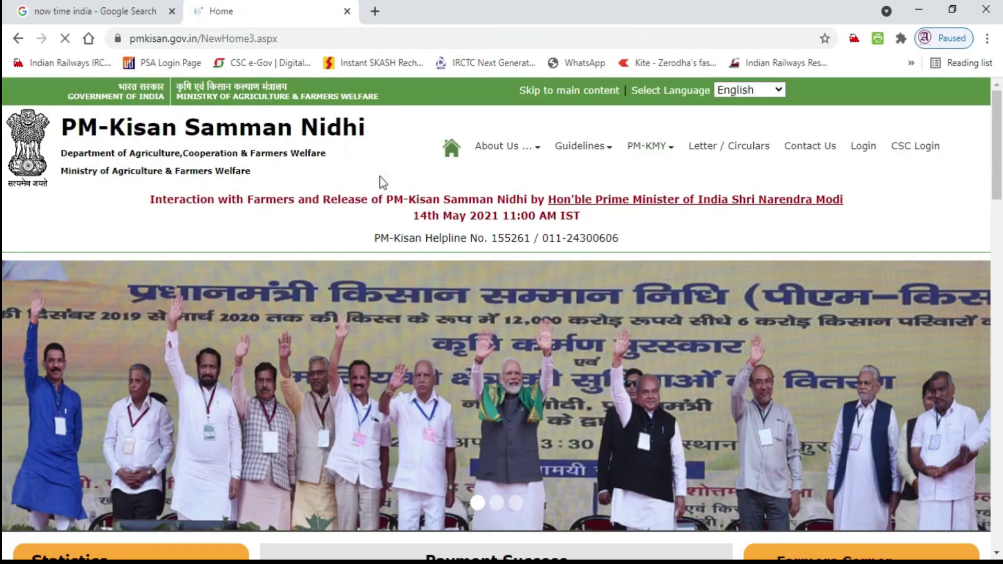
{"action": "scroll", "coordinate": [976, 319], "scroll_direction": "down", "scroll_amount": 1}
{"action": "scroll", "coordinate": [977, 320], "scroll_direction": "down", "scroll_amount": 6}
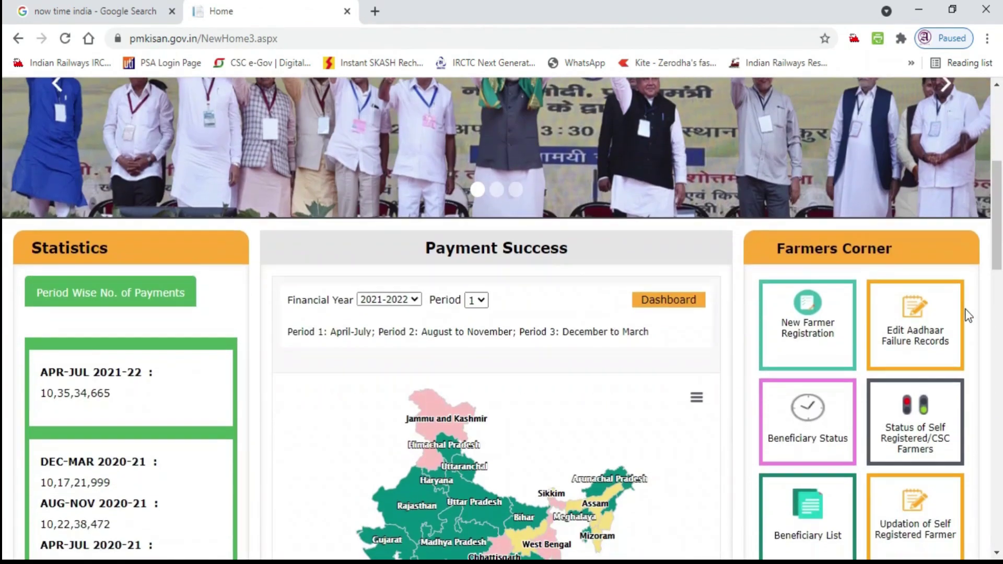
{"action": "left_click", "coordinate": [910, 425]}
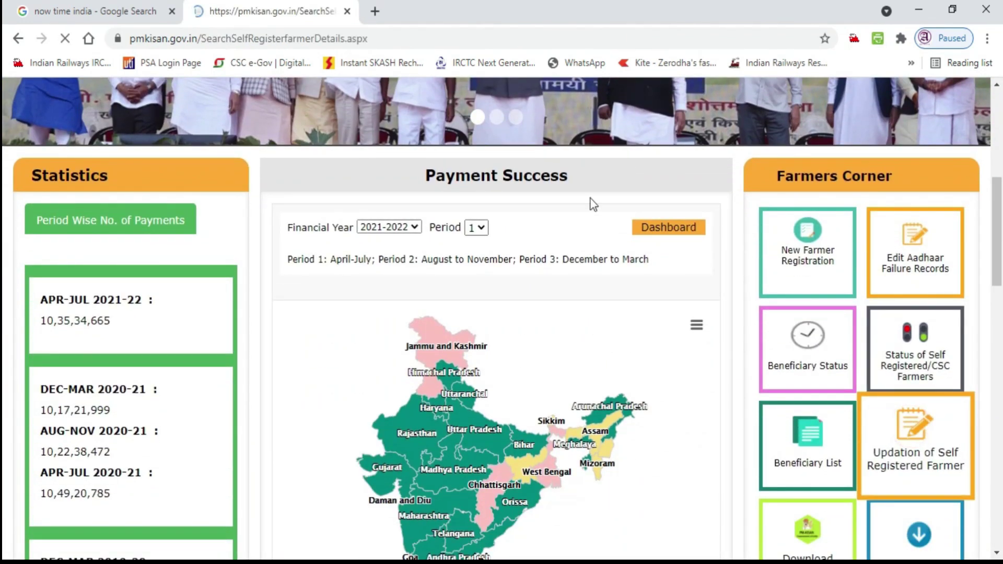
{"action": "left_click", "coordinate": [257, 293]}
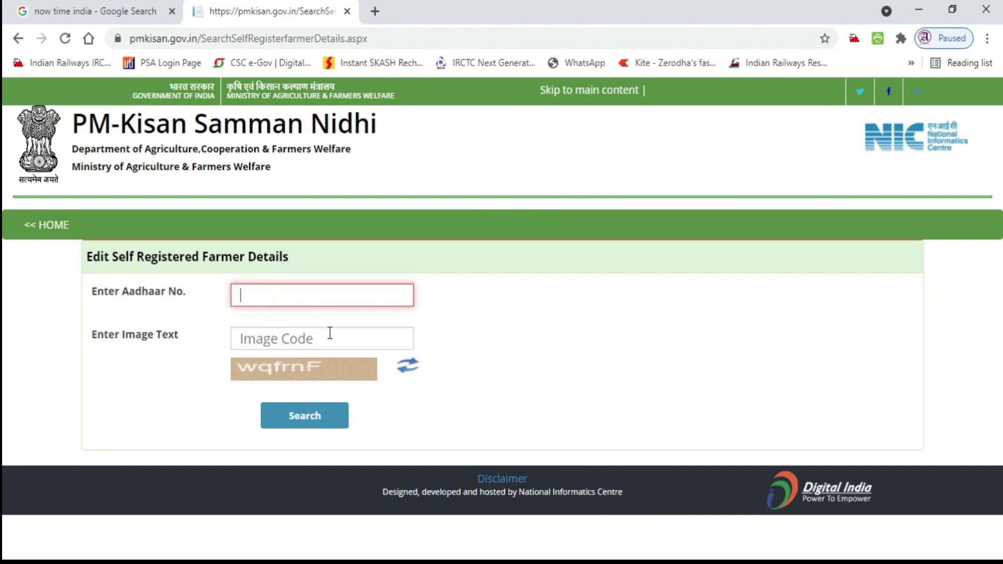
{"action": "left_click", "coordinate": [312, 341]}
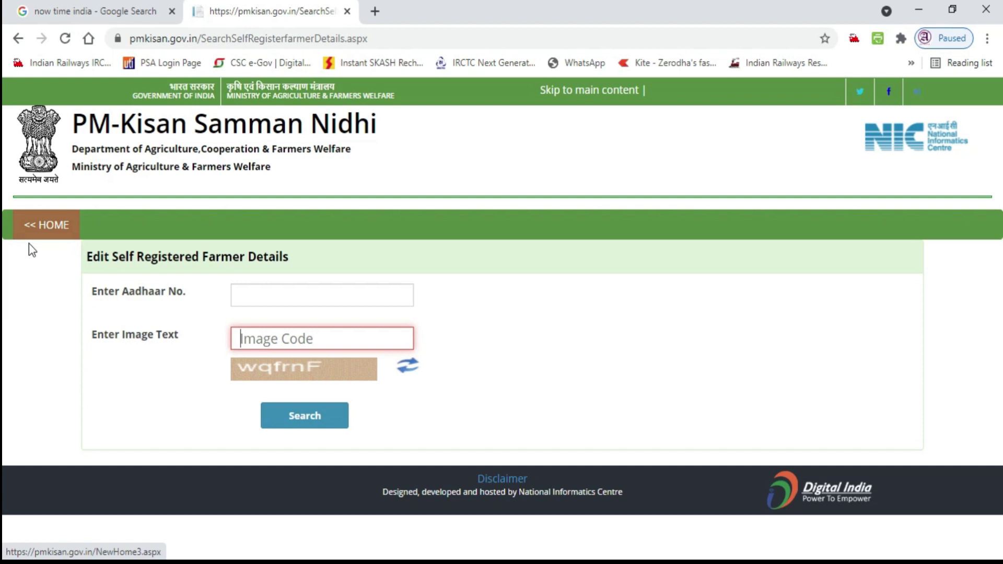
{"action": "left_click", "coordinate": [47, 226]}
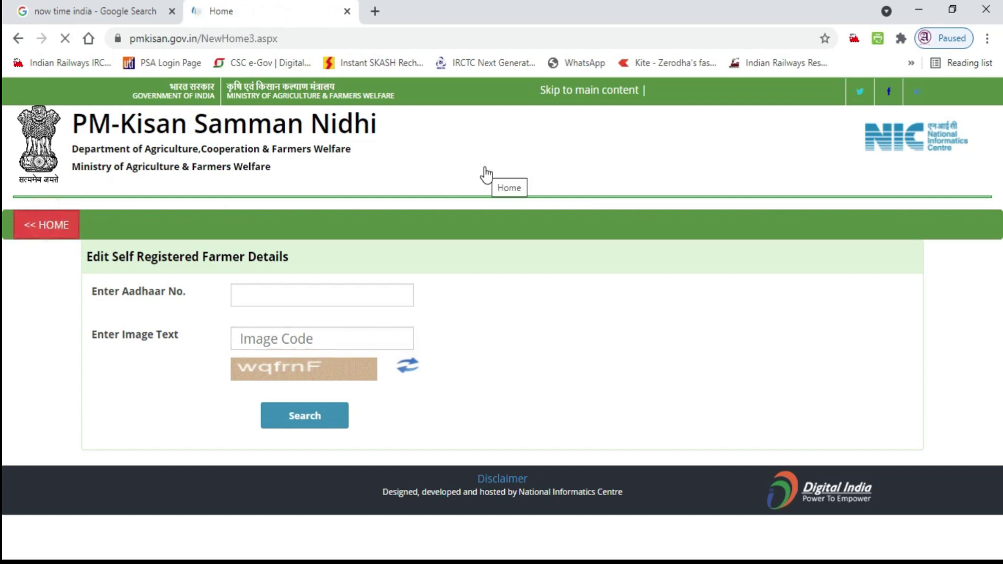
{"action": "scroll", "coordinate": [844, 324], "scroll_direction": "down", "scroll_amount": 8}
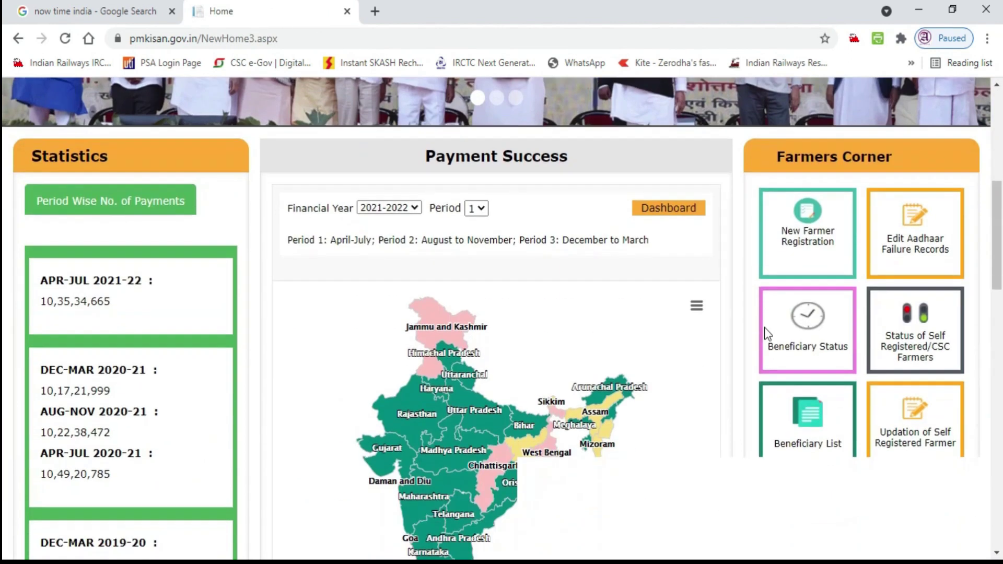
{"action": "scroll", "coordinate": [948, 414], "scroll_direction": "up", "scroll_amount": 2}
{"action": "left_click", "coordinate": [940, 439]}
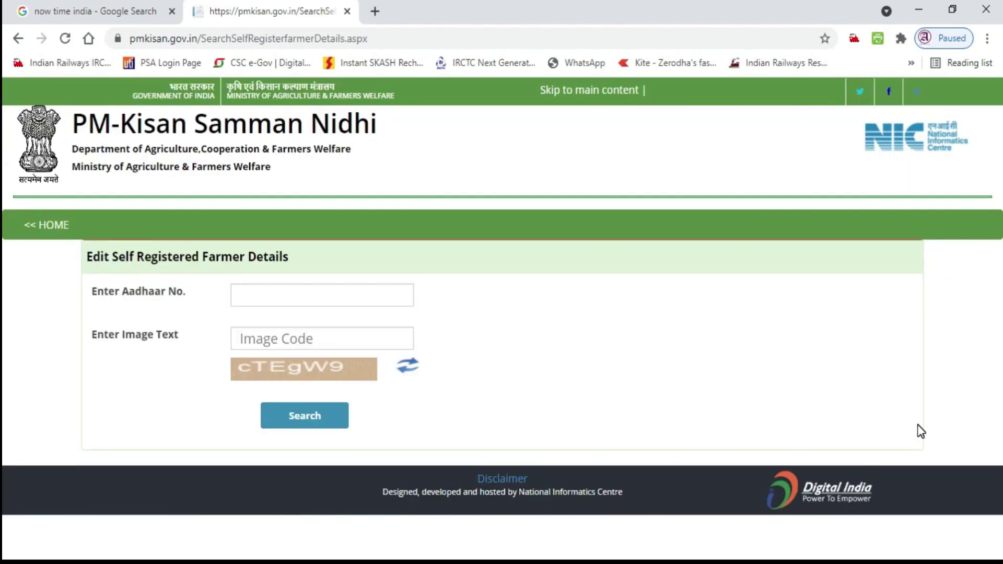
{"action": "left_click", "coordinate": [42, 216]}
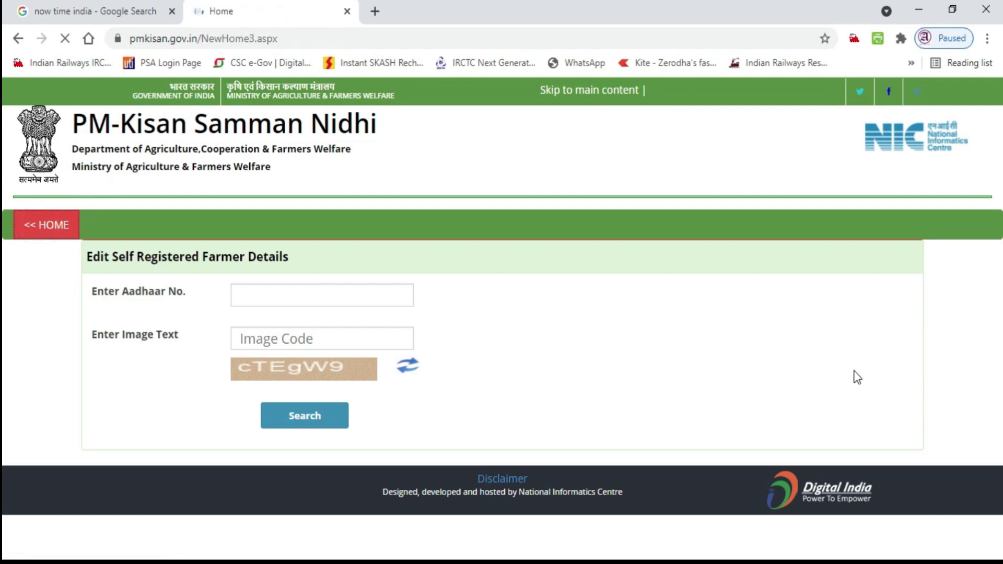
{"action": "scroll", "coordinate": [853, 370], "scroll_direction": "down", "scroll_amount": 5}
{"action": "scroll", "coordinate": [856, 383], "scroll_direction": "down", "scroll_amount": 3}
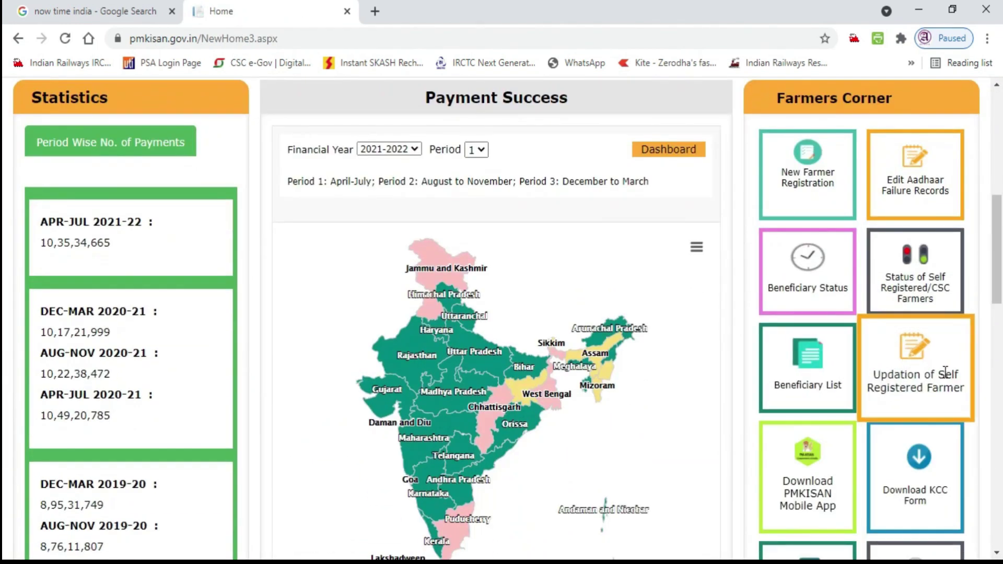
{"action": "left_click", "coordinate": [908, 346]}
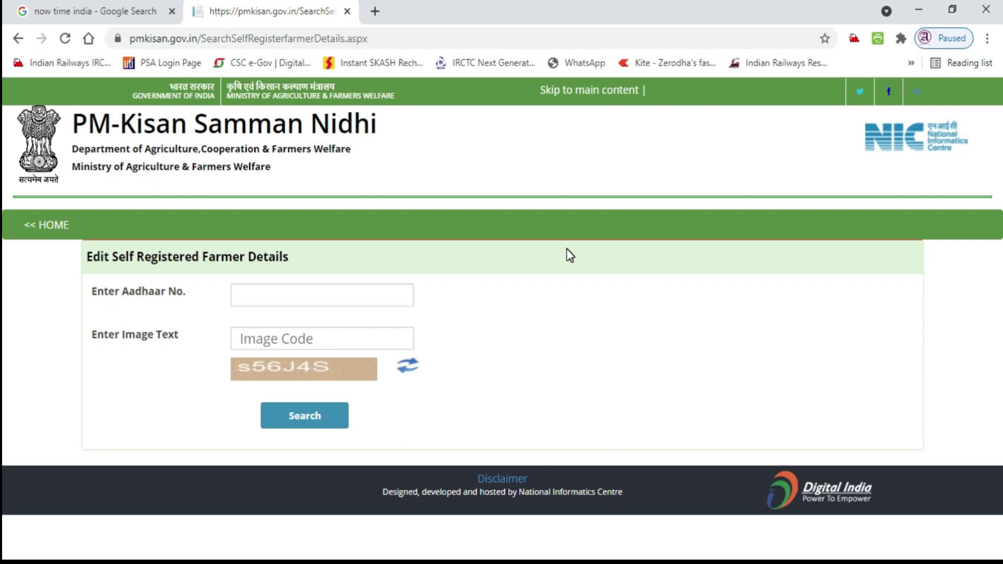
{"action": "left_click", "coordinate": [374, 296]}
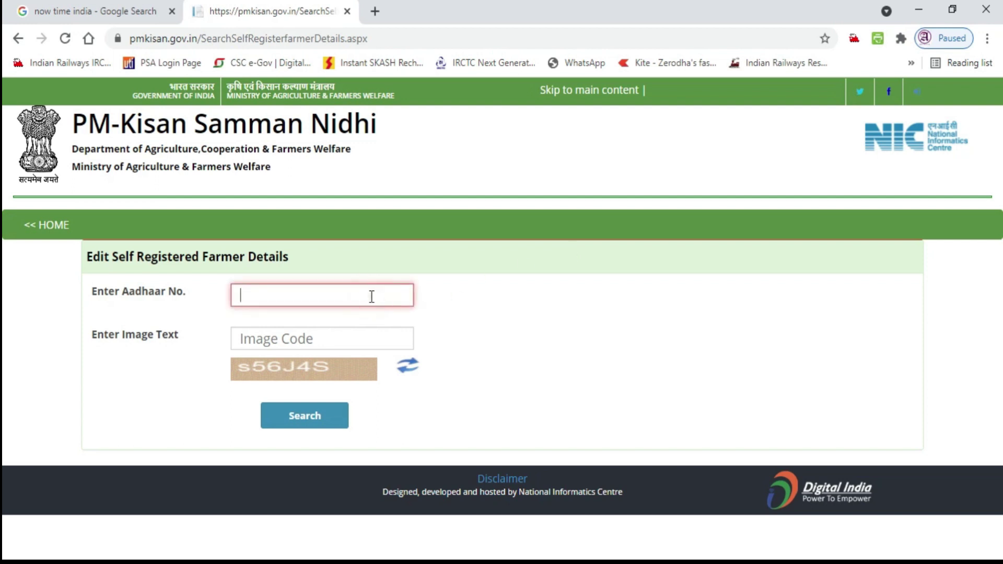
{"action": "left_click", "coordinate": [51, 224]}
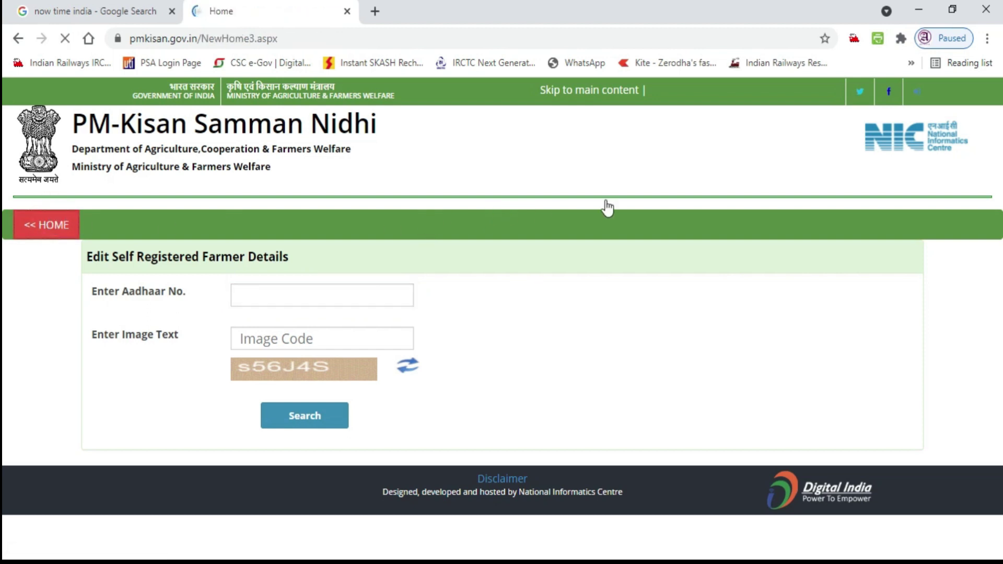